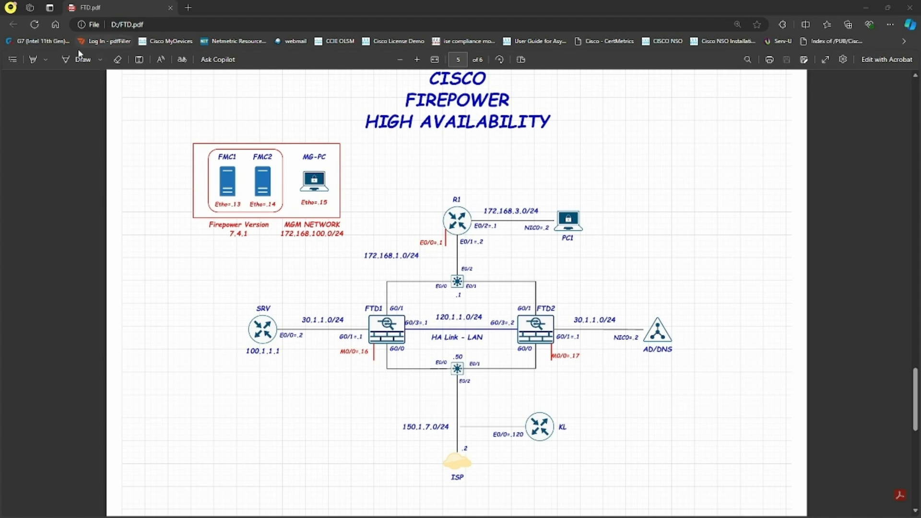
- Switch the PDF viewer to freehand drawing with red ink
click(89, 59)
click(100, 60)
click(129, 116)
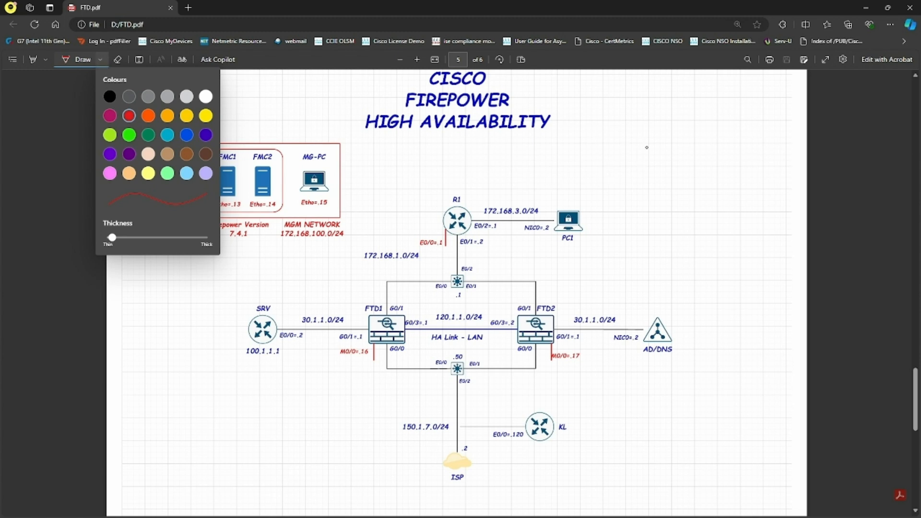
click(638, 151)
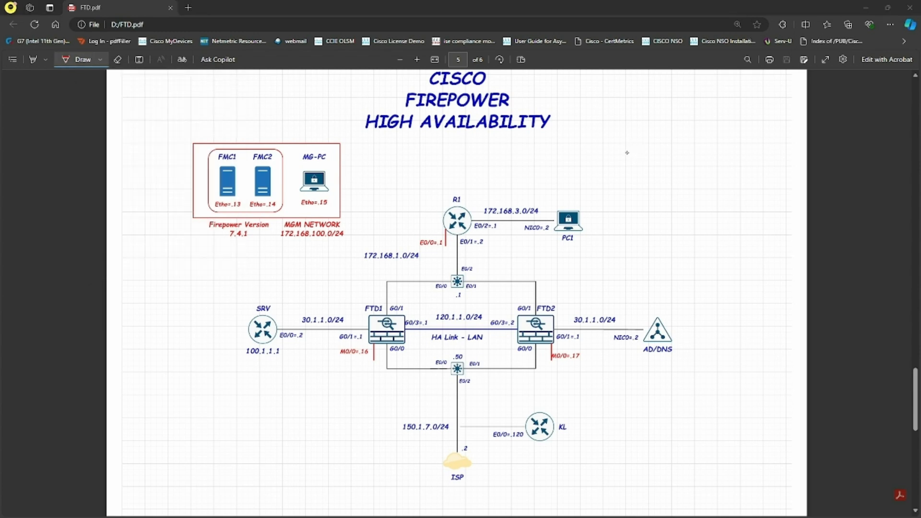
- Handwrite red figures, an arrow and a note beside the topology title
mouse_move(642, 136)
mouse_down()
mouse_move(667, 142)
mouse_move(699, 127)
mouse_up()
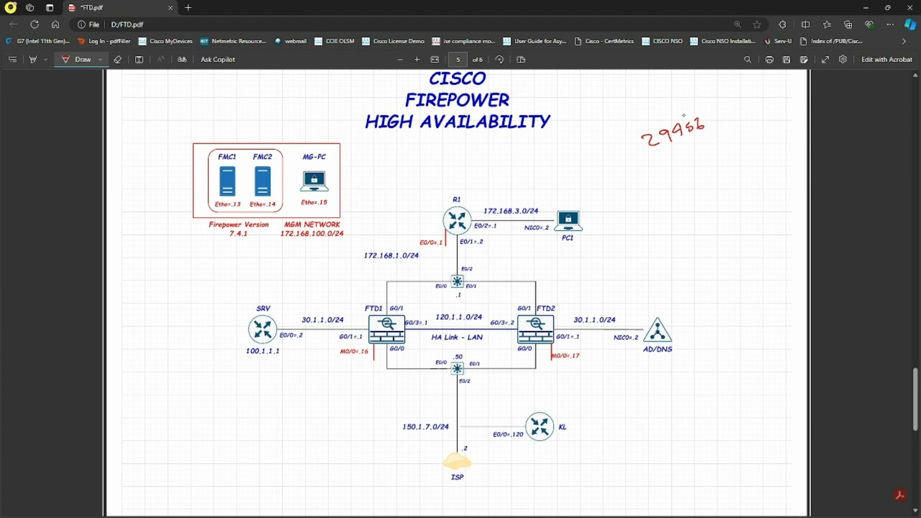
drag(705, 126, 727, 121)
drag(740, 107, 755, 117)
drag(759, 110, 787, 112)
mouse_move(779, 114)
mouse_down()
mouse_move(790, 122)
mouse_move(777, 122)
mouse_up()
drag(600, 142, 741, 89)
drag(617, 103, 613, 120)
drag(627, 103, 677, 91)
drag(690, 78, 708, 72)
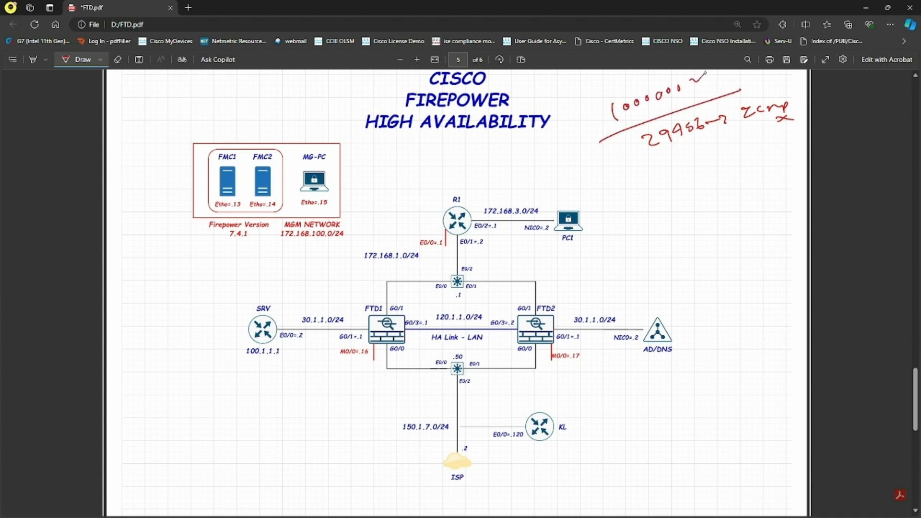
drag(587, 123, 603, 114)
mouse_move(652, 154)
mouse_down()
mouse_move(735, 125)
mouse_move(637, 154)
mouse_up()
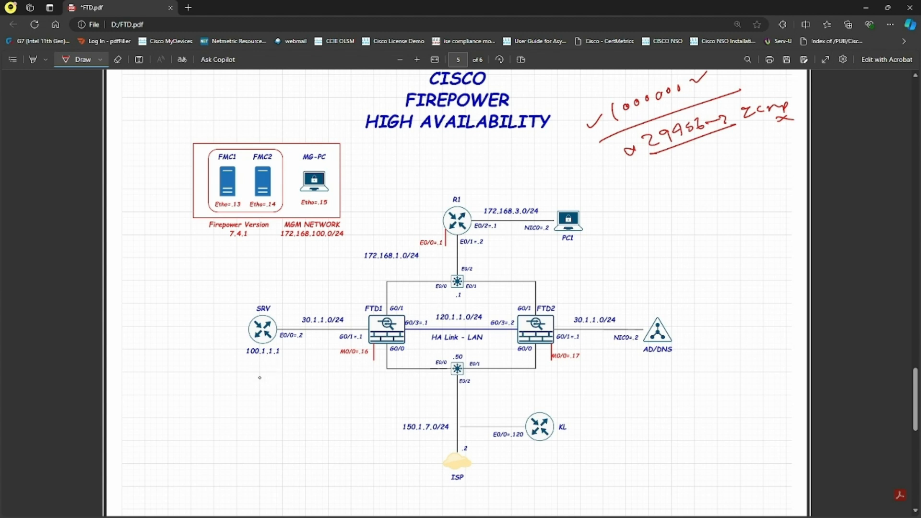
- Trace the R1-to-PC1 traffic path, write 'correlation event' beside PC1, and underline 7.4.1
mouse_move(561, 218)
mouse_down()
mouse_move(460, 224)
mouse_move(484, 302)
mouse_move(470, 411)
mouse_move(513, 409)
mouse_move(507, 429)
mouse_up()
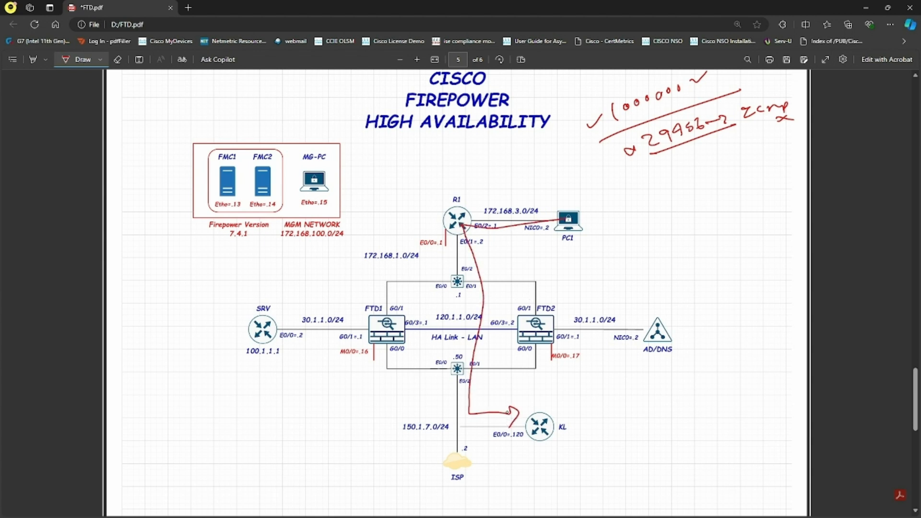
drag(607, 217, 632, 216)
drag(629, 211, 741, 182)
drag(706, 204, 747, 196)
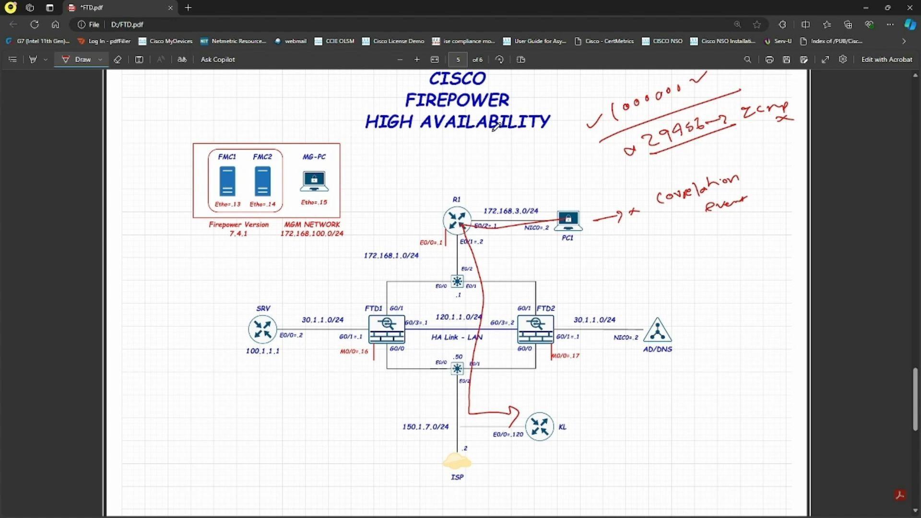
drag(229, 239, 257, 239)
- Log in to the remote FMC console as admin with the account password
click(561, 486)
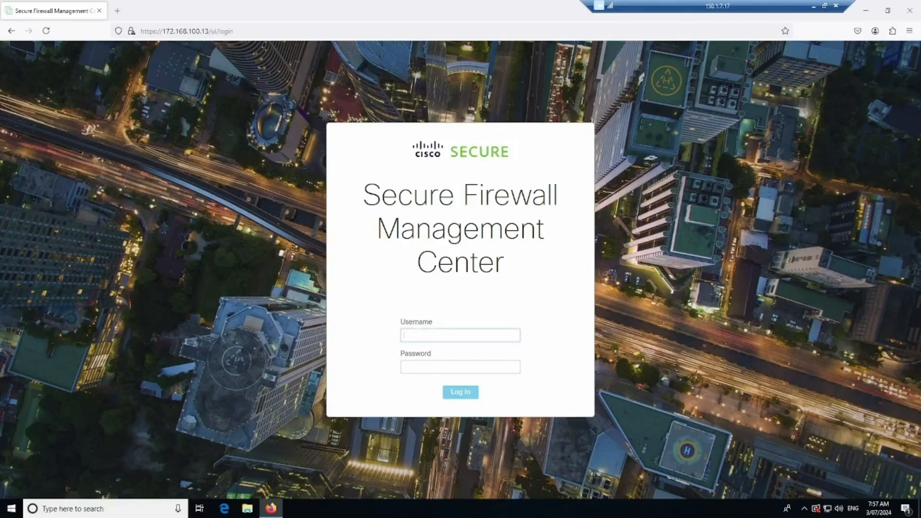
text(admin)
key(Tab)
text(C)
text(•••••••)
key(Return)
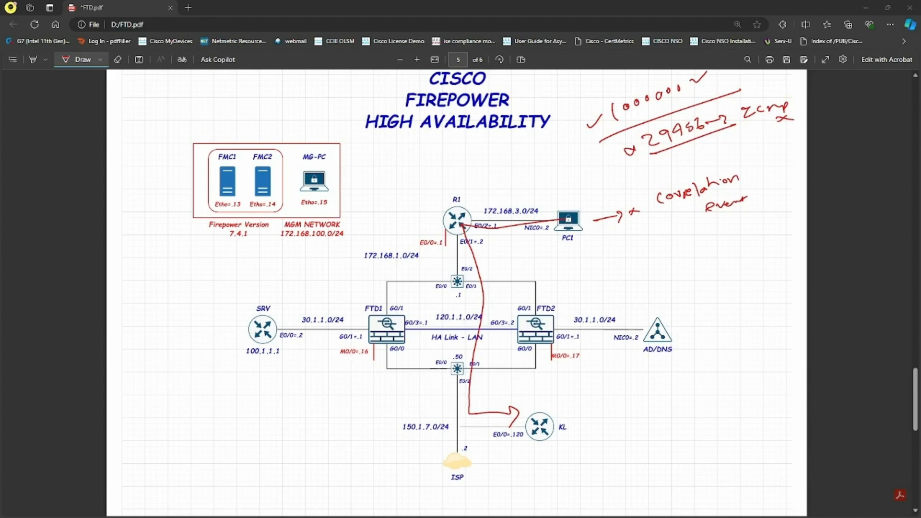
- Go to Policies > Access Control > Intrusion to see the empty intrusion policy list
key(alt+Tab)
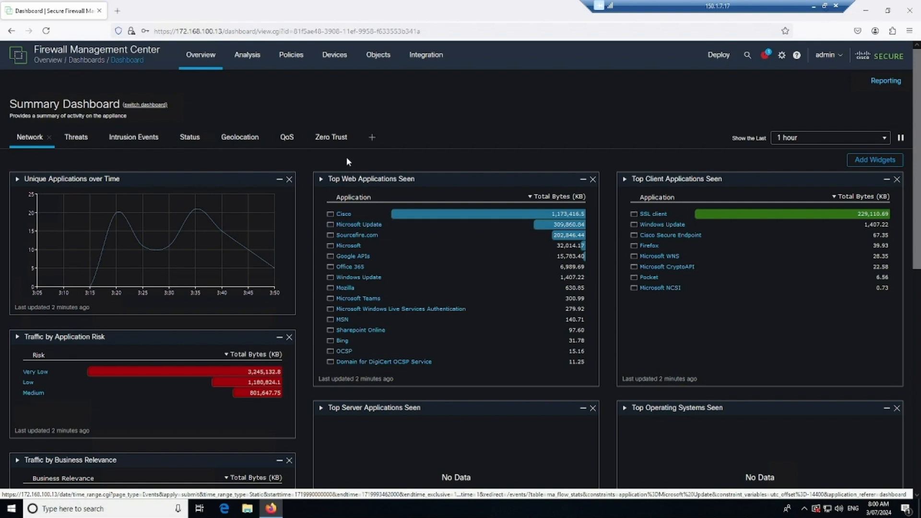
click(291, 62)
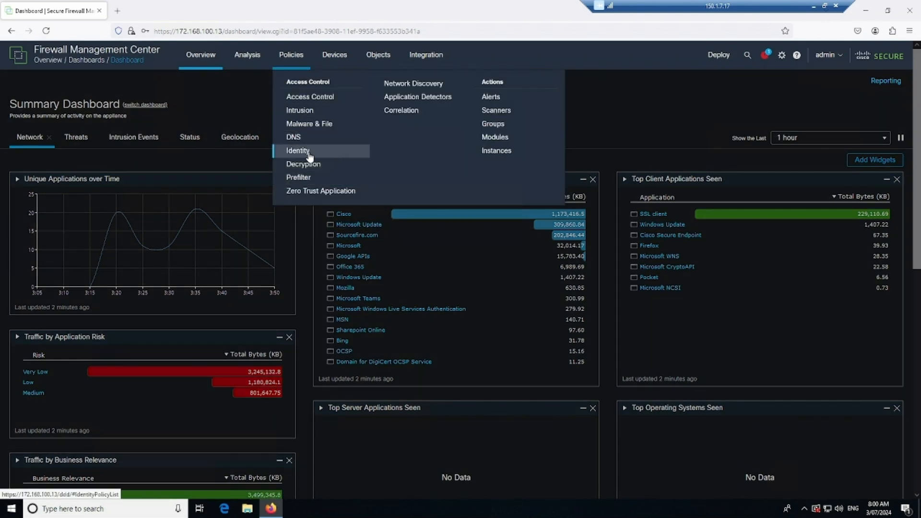
click(347, 115)
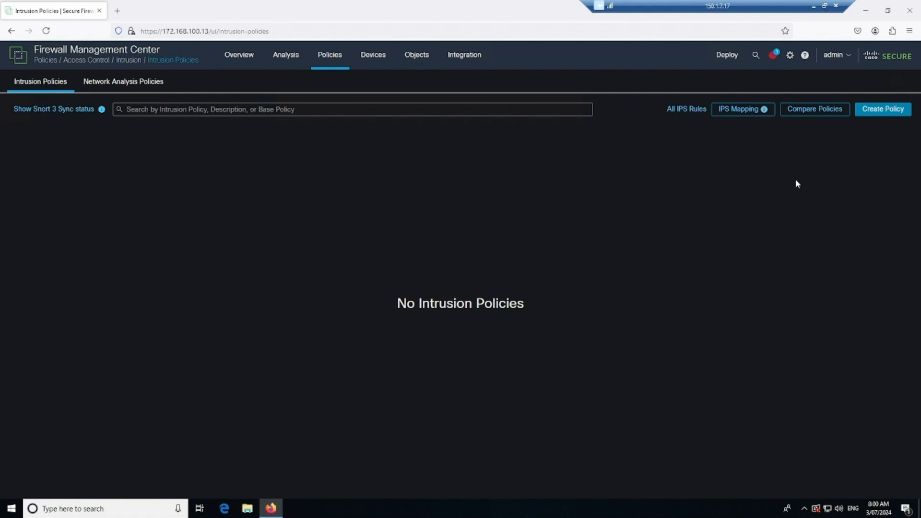
- Create intrusion policy INTRU in Prevention mode with Maximum Detection as its base
click(883, 114)
text(INTRU)
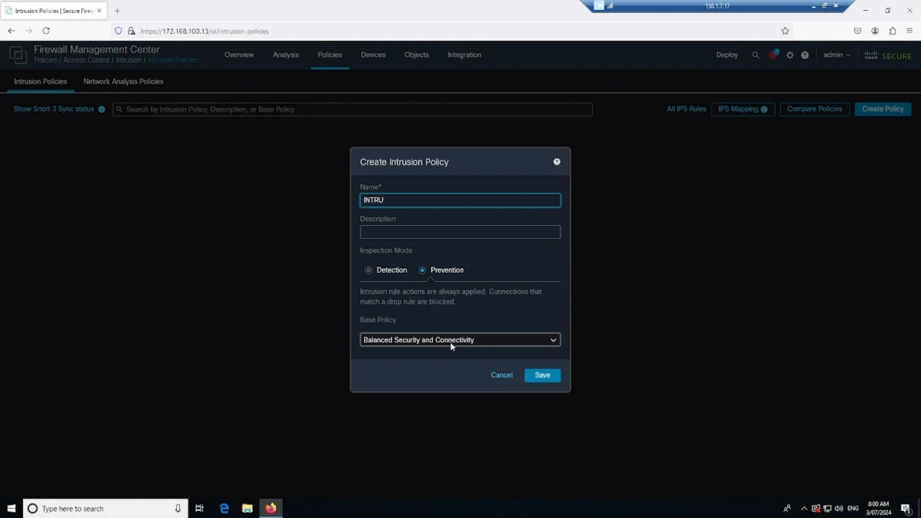
click(456, 340)
click(391, 381)
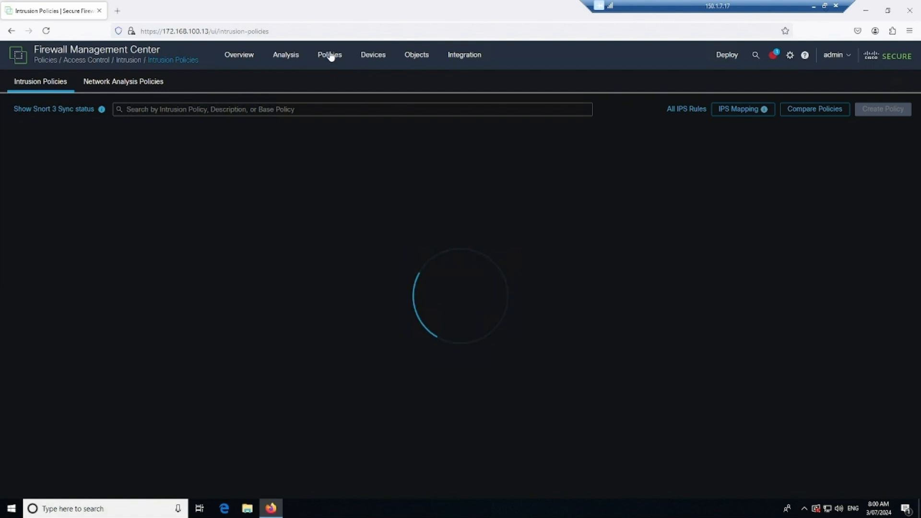
- Open the remediation Instances page and select pxGrid Mitigation(v1.0) as the module type
mouse_move(330, 74)
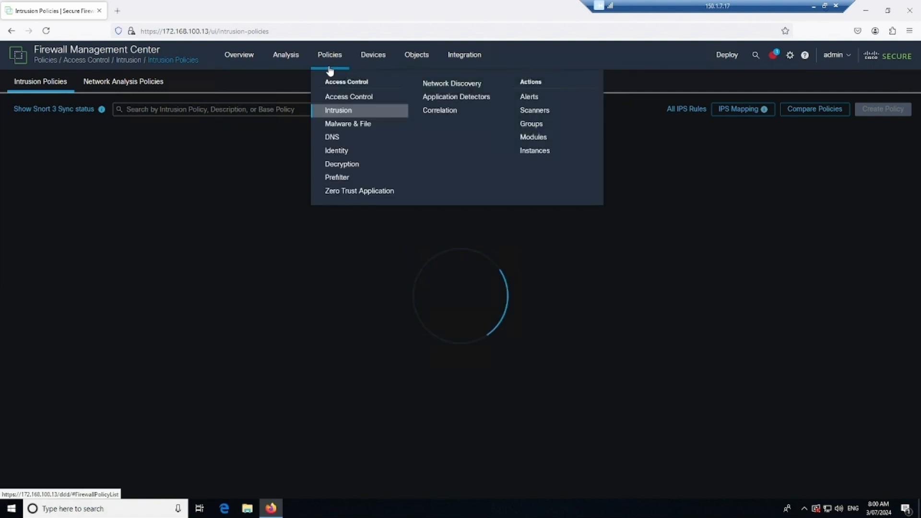
click(543, 153)
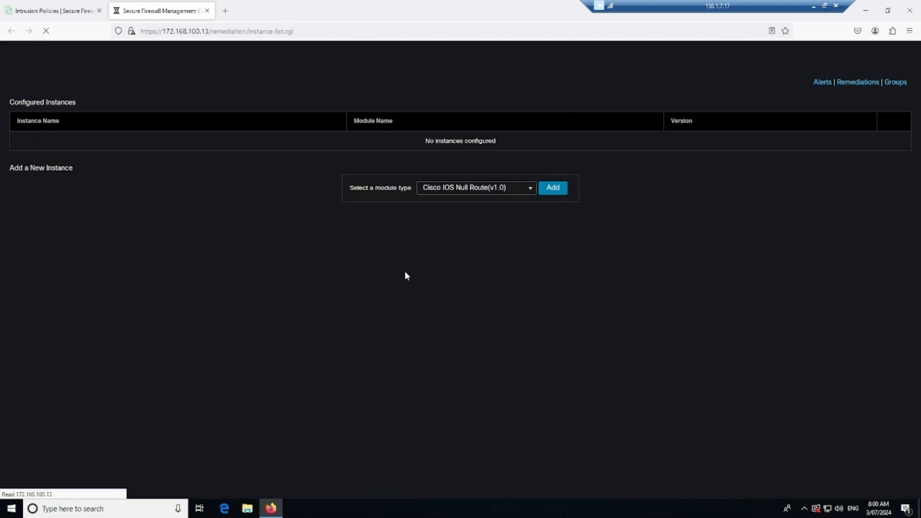
click(528, 188)
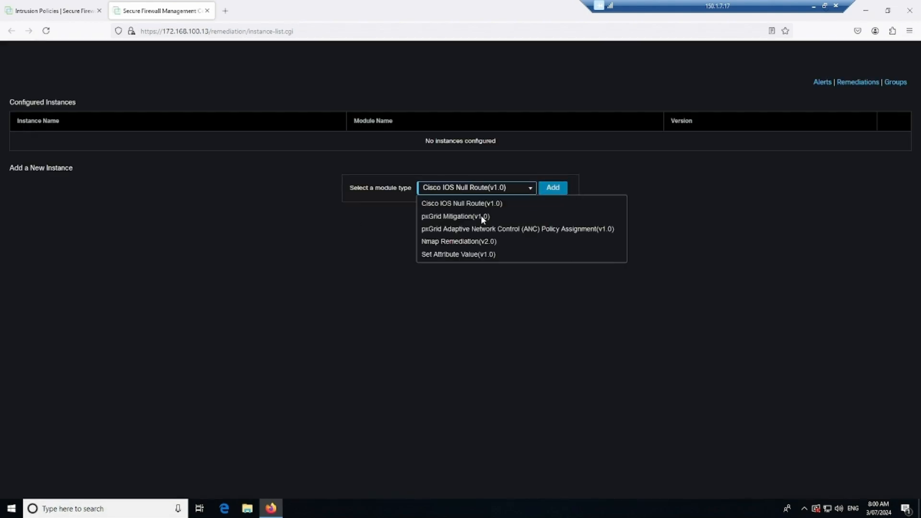
click(472, 218)
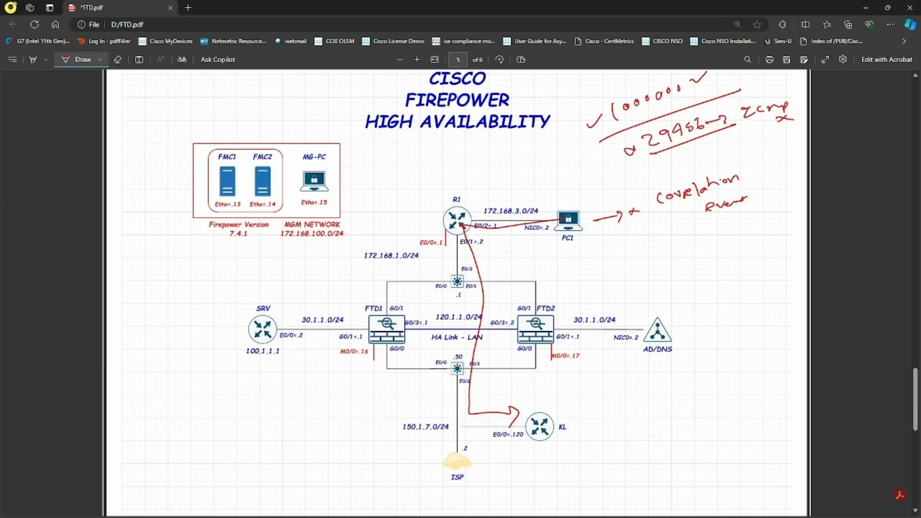
- Scroll the PDF to the Correlation Policy topology page, then minimise Edge
scroll(431, 350, up, 10)
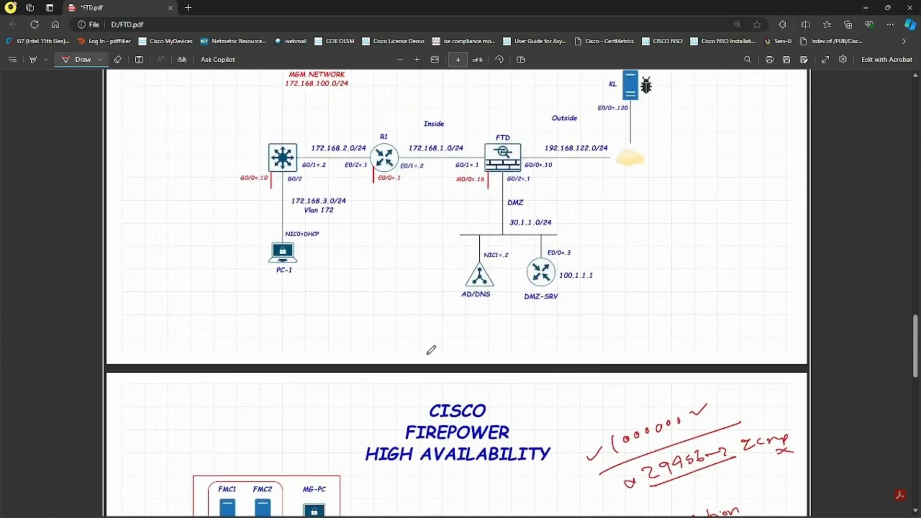
scroll(431, 350, up, 2)
scroll(431, 350, down, 1)
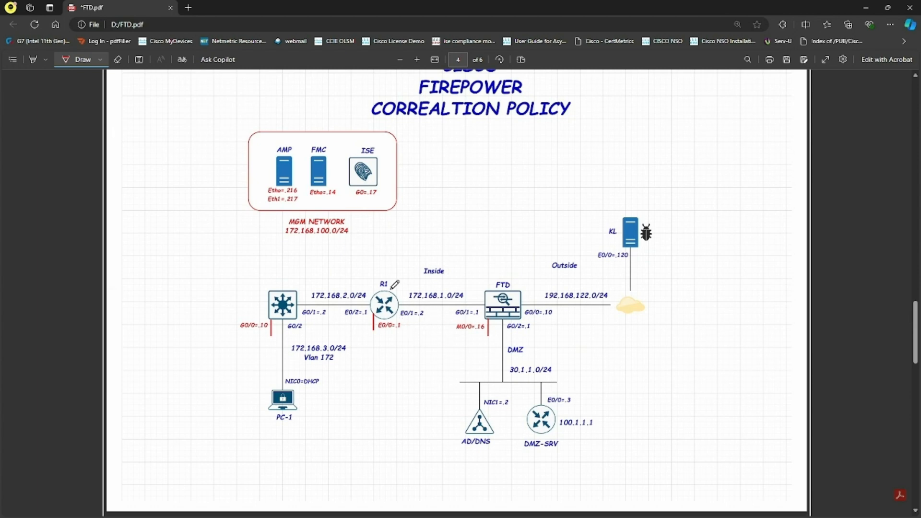
click(866, 8)
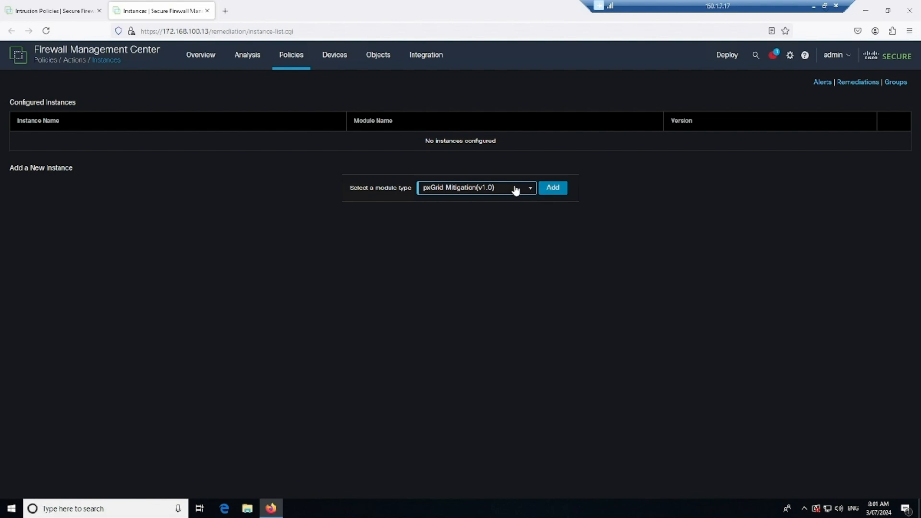
- Add a pxGrid Mitigation instance named PX_GRID with logging enabled
click(553, 189)
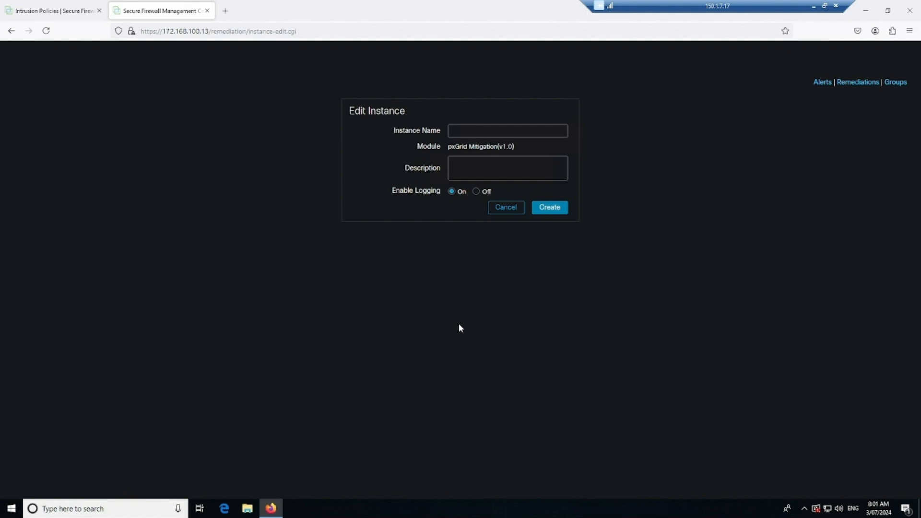
click(475, 123)
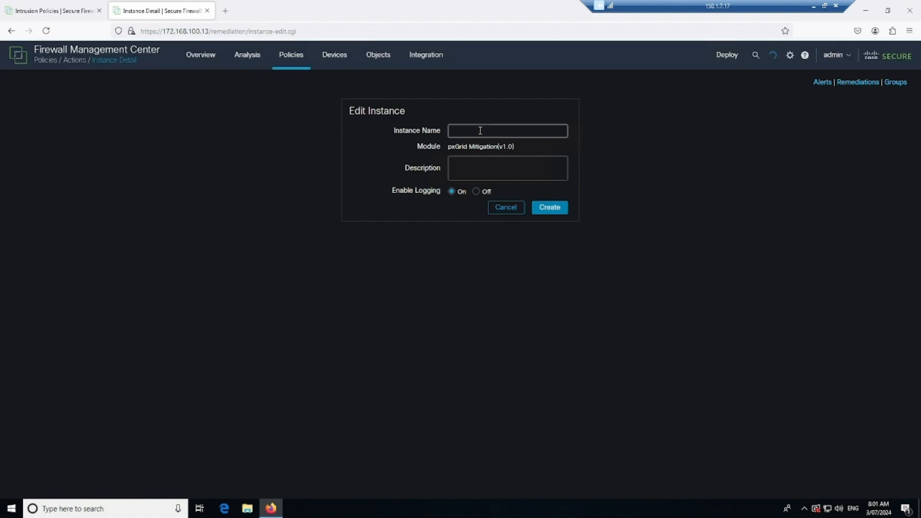
text(PC_)
key(BackSpace)
key(BackSpace)
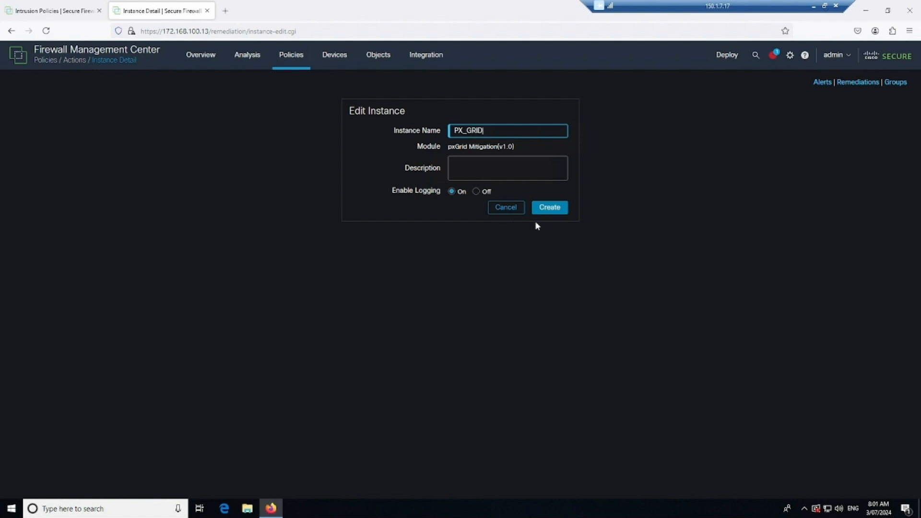
click(550, 208)
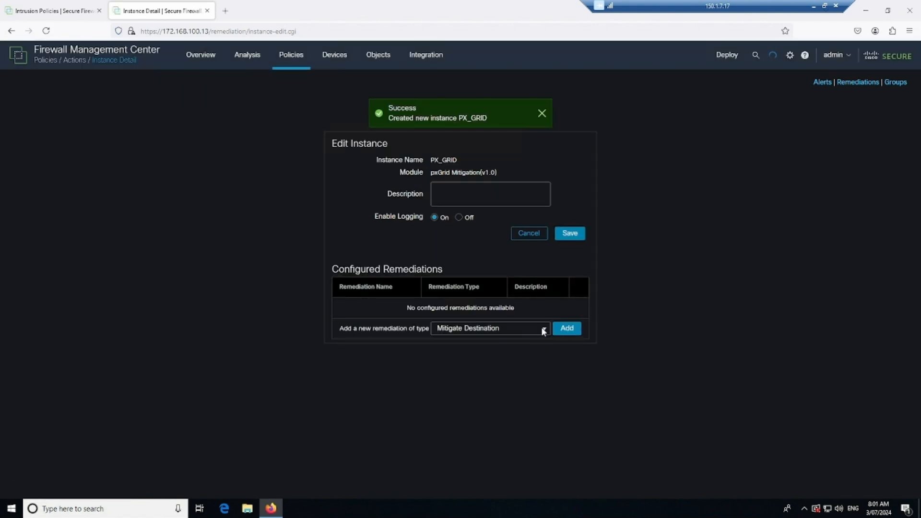
- Add a Mitigate Destination remediation named QUARANTINE with the quarantine action to PX_GRID
click(542, 328)
click(533, 344)
click(568, 329)
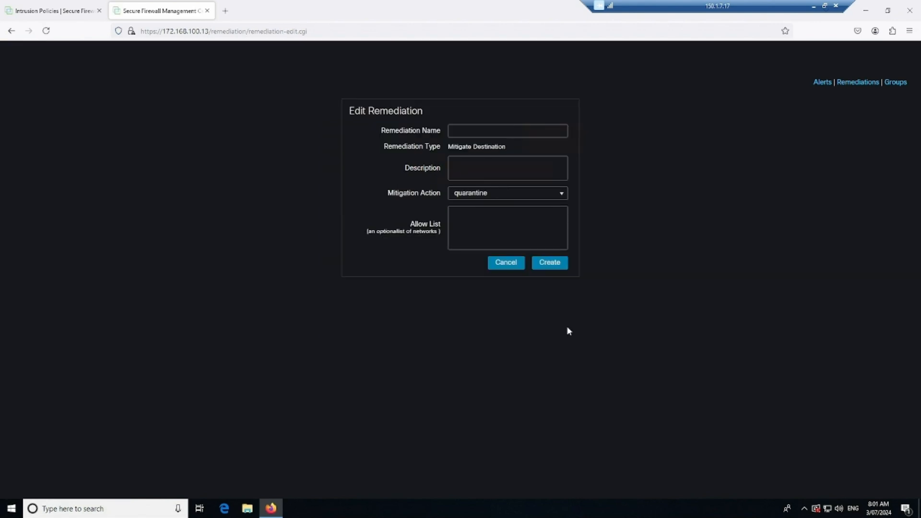
click(481, 131)
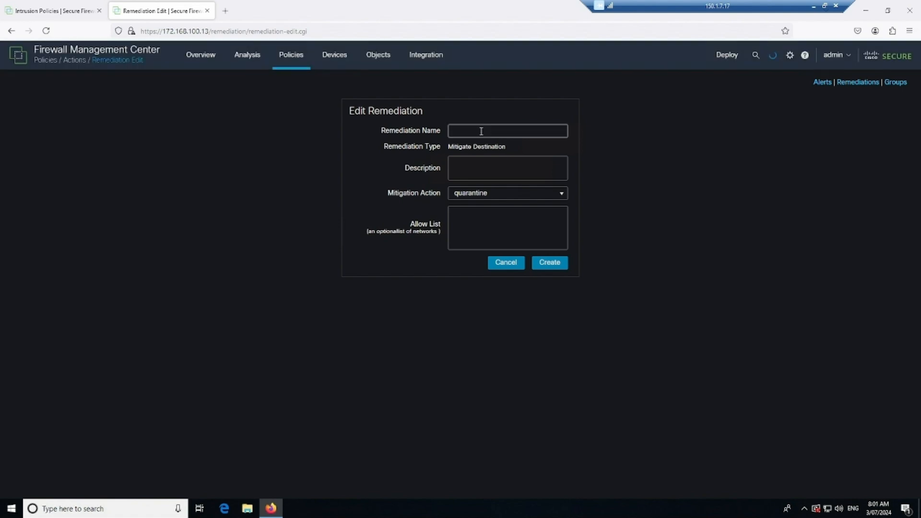
text(QUARANTINE)
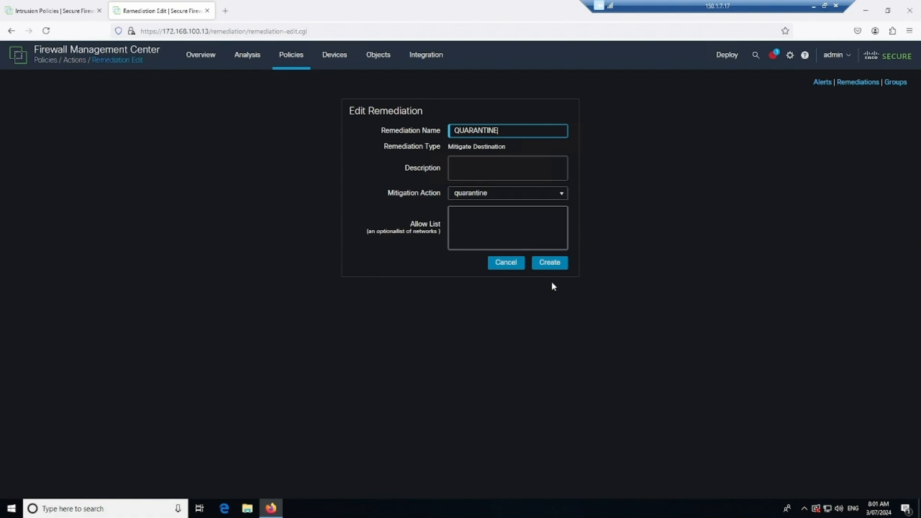
click(549, 262)
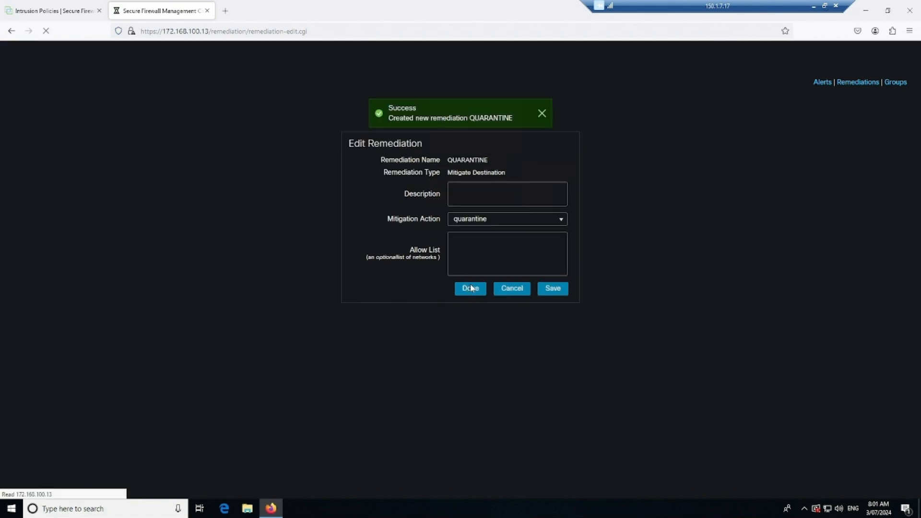
click(469, 296)
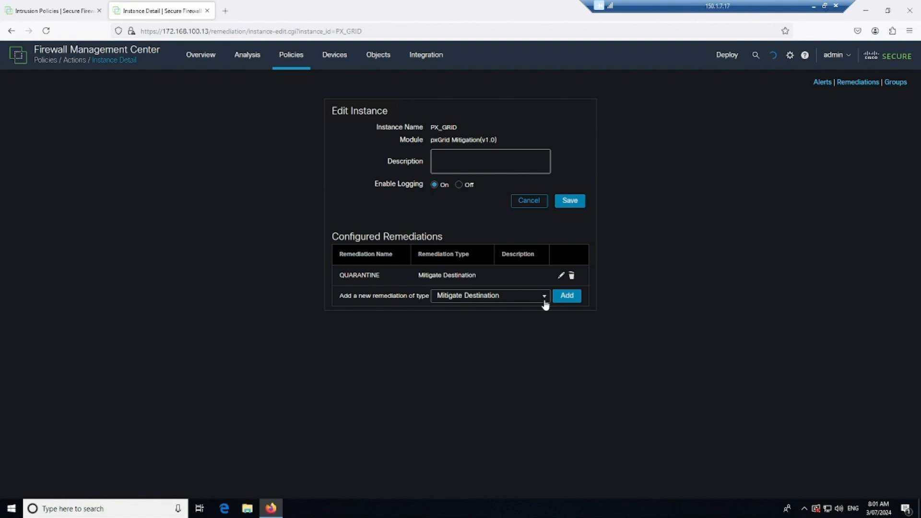
- Add Mitigate Source remediation UN_QUARANTINE with the unquarantine action, then open correlation Policy Management
click(506, 299)
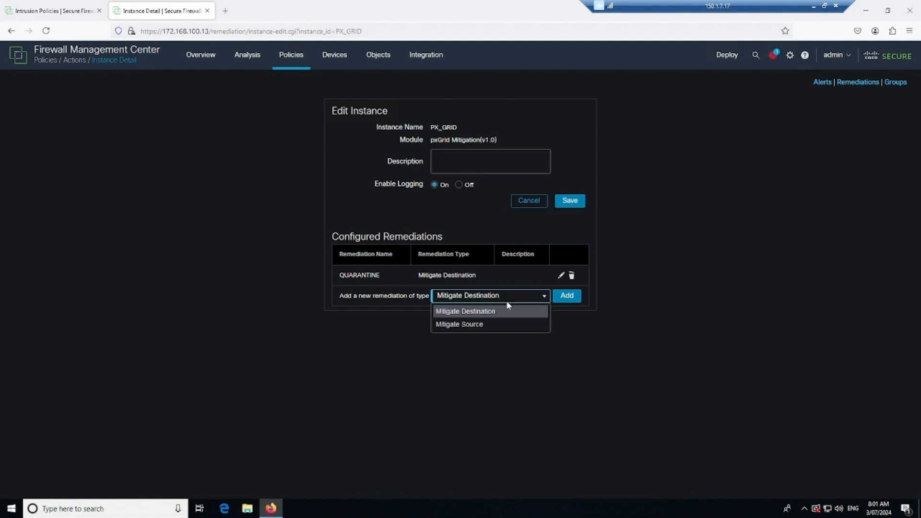
click(493, 326)
click(556, 300)
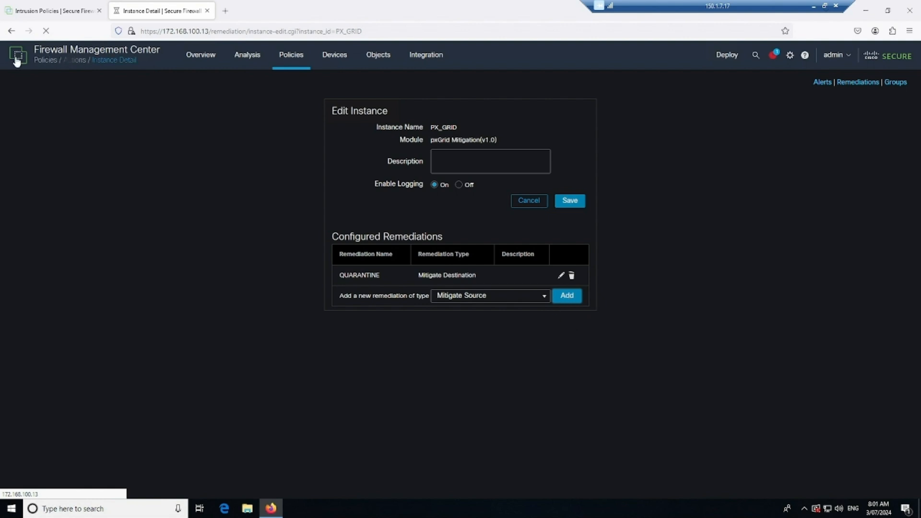
click(53, 11)
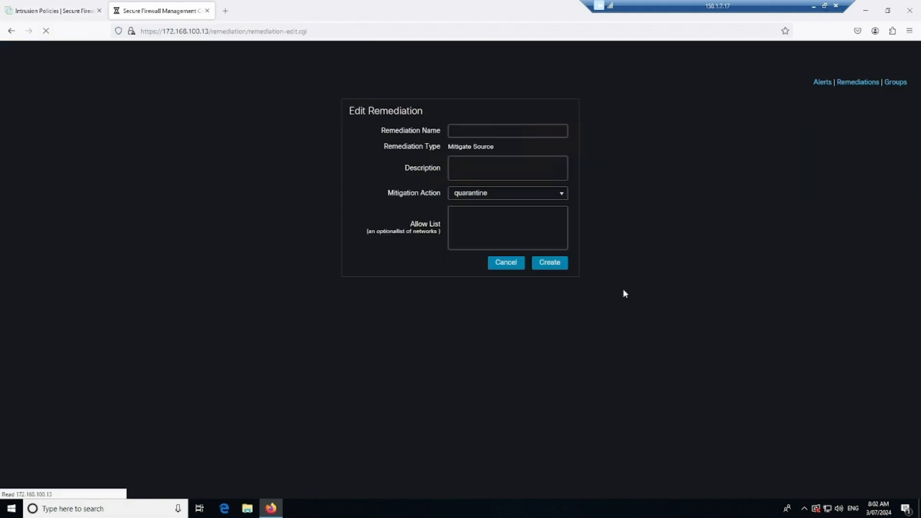
click(492, 130)
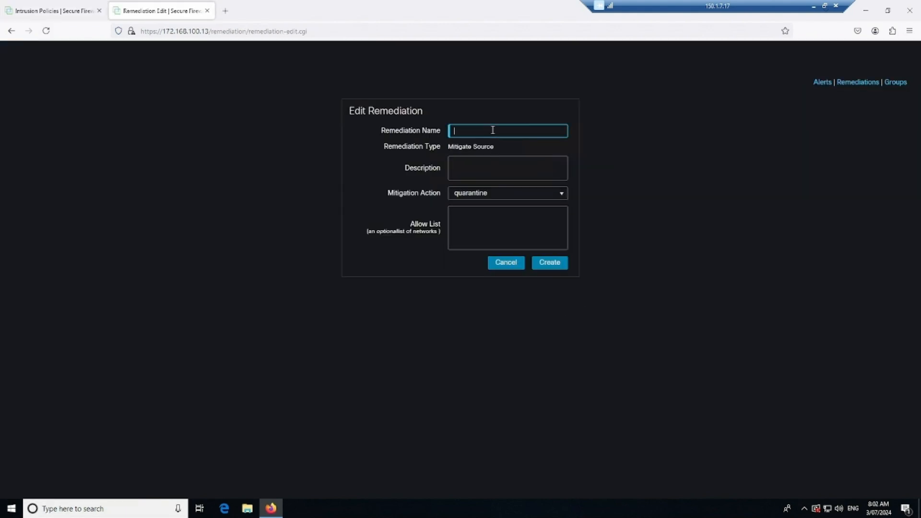
text(UN_QUARANTINE)
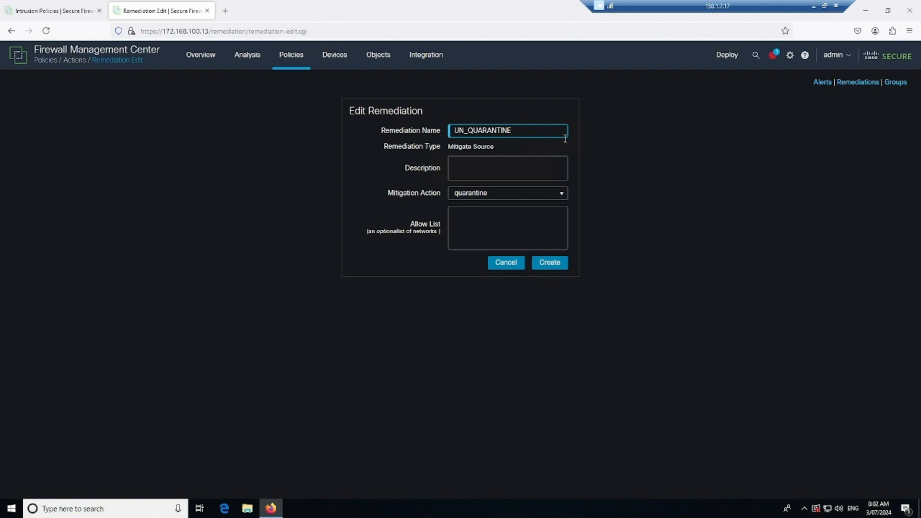
click(504, 195)
key(Down)
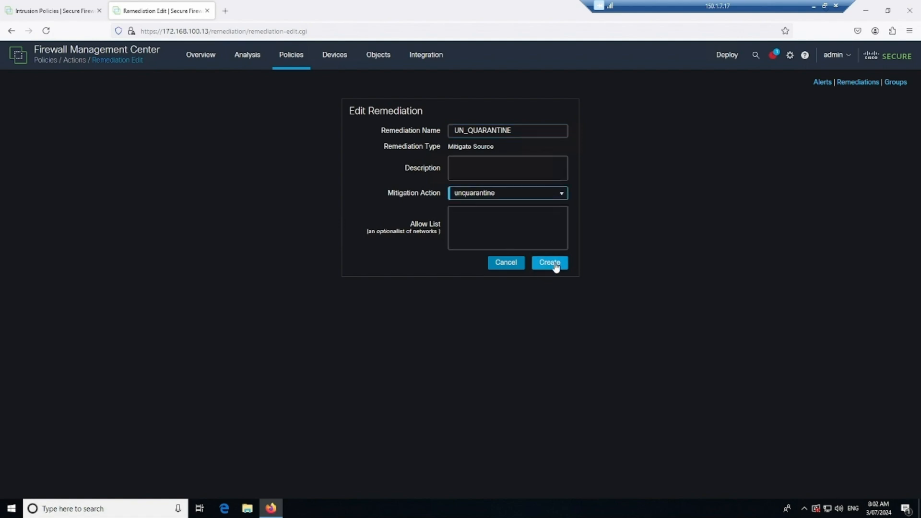
click(550, 264)
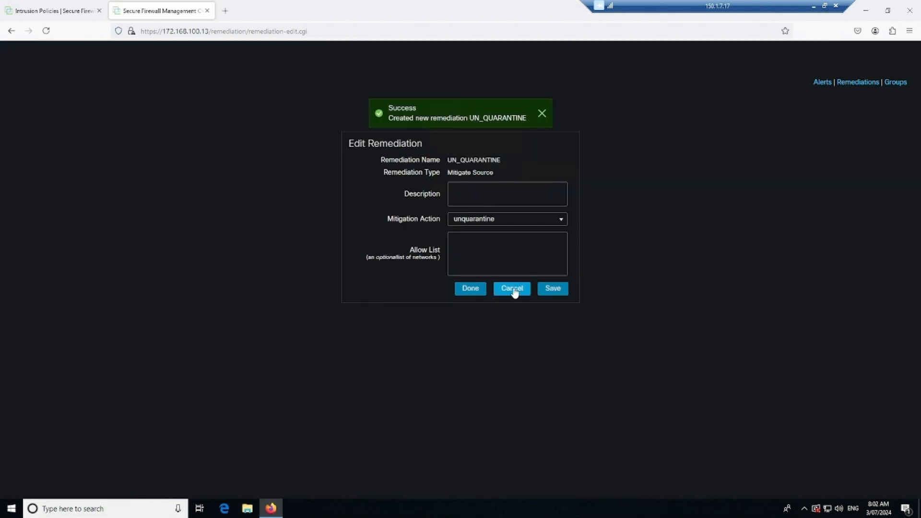
click(473, 293)
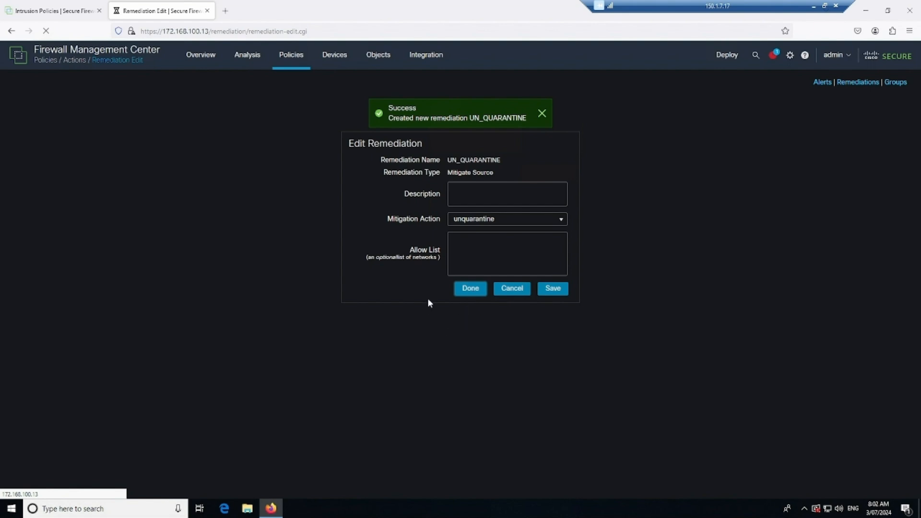
click(291, 55)
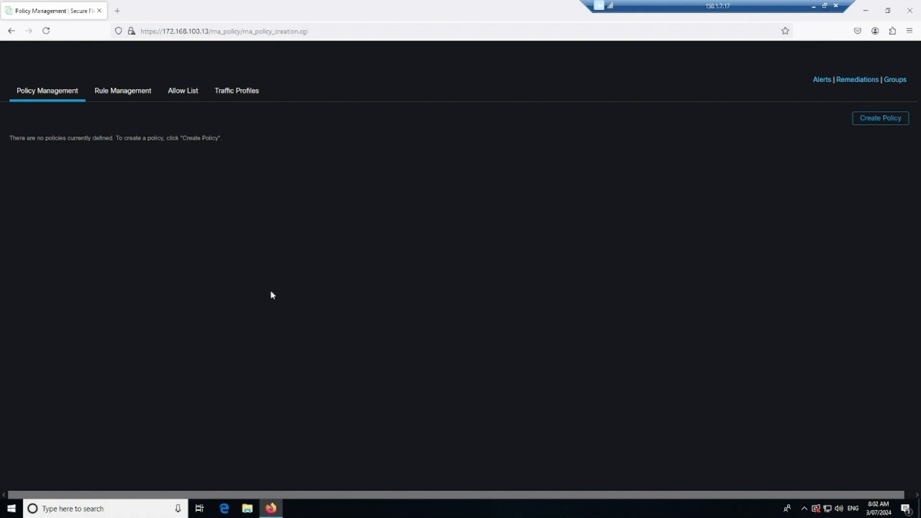
- Start a new correlation rule named QUARANTINE that triggers when an intrusion event occurs
click(123, 93)
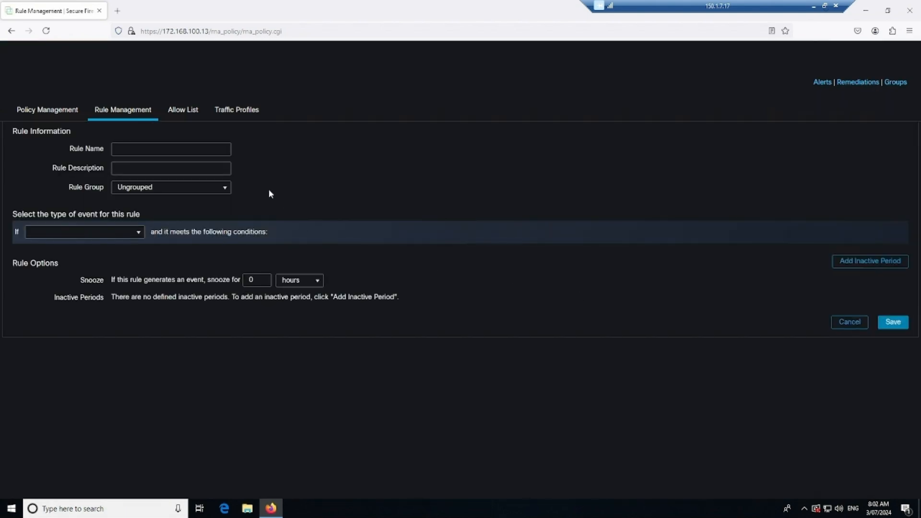
click(165, 153)
text(QUARANTINE)
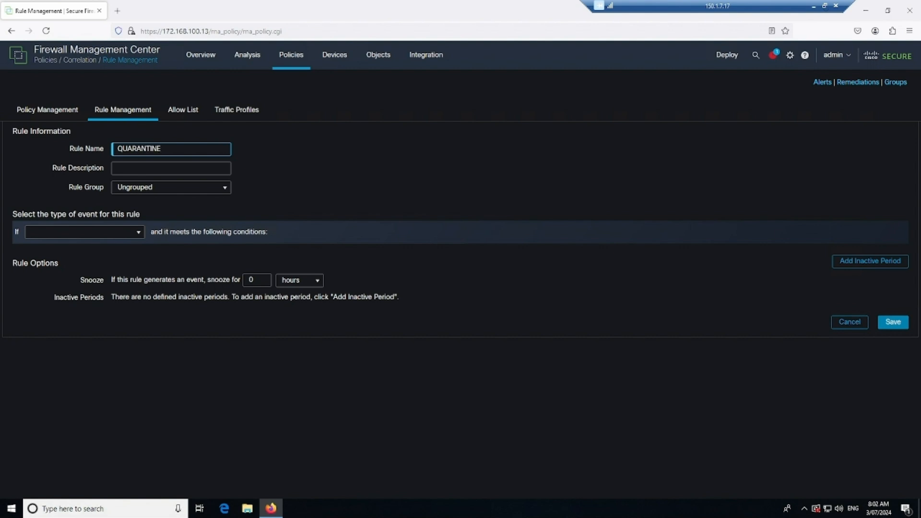
click(135, 233)
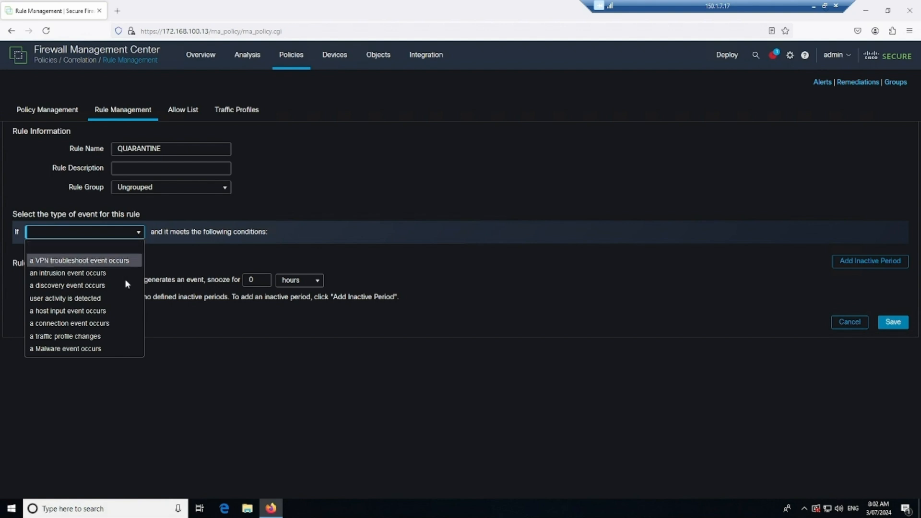
click(105, 273)
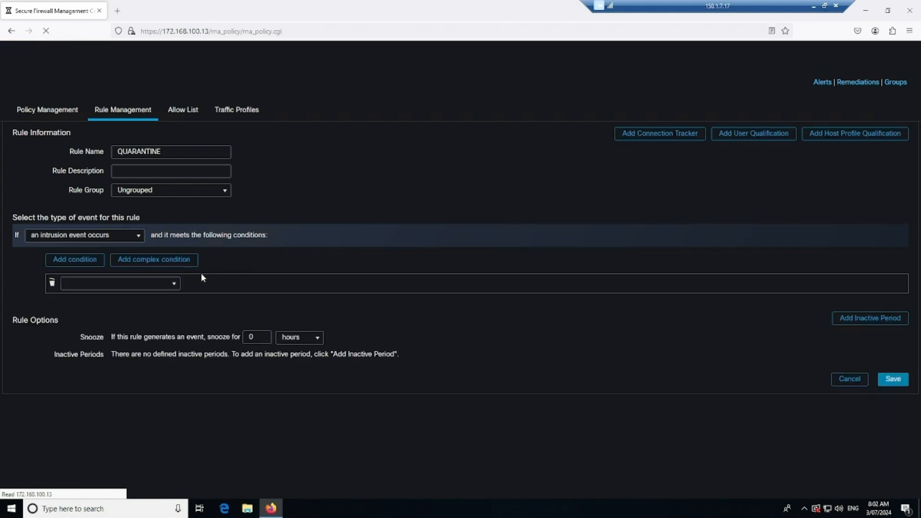
- Add the condition Rule SID is 29456 and save the QUARANTINE rule
click(171, 284)
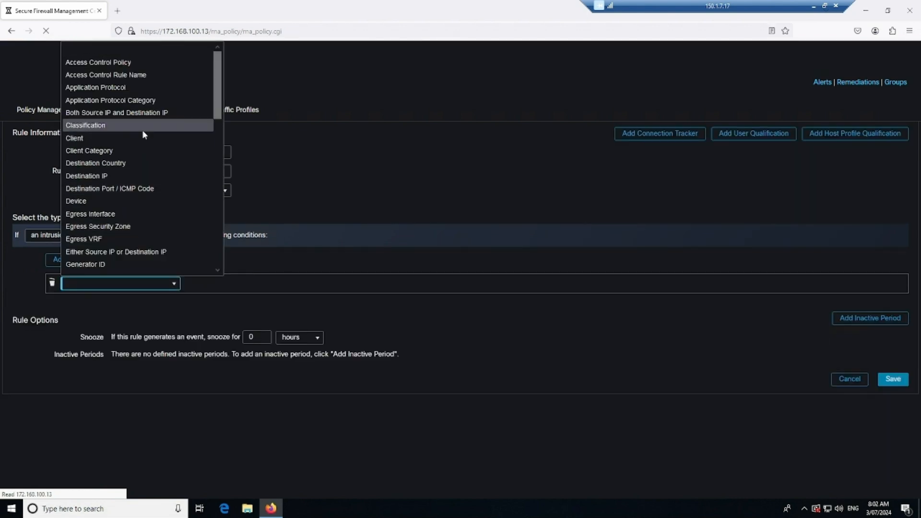
scroll(145, 146, down, 12)
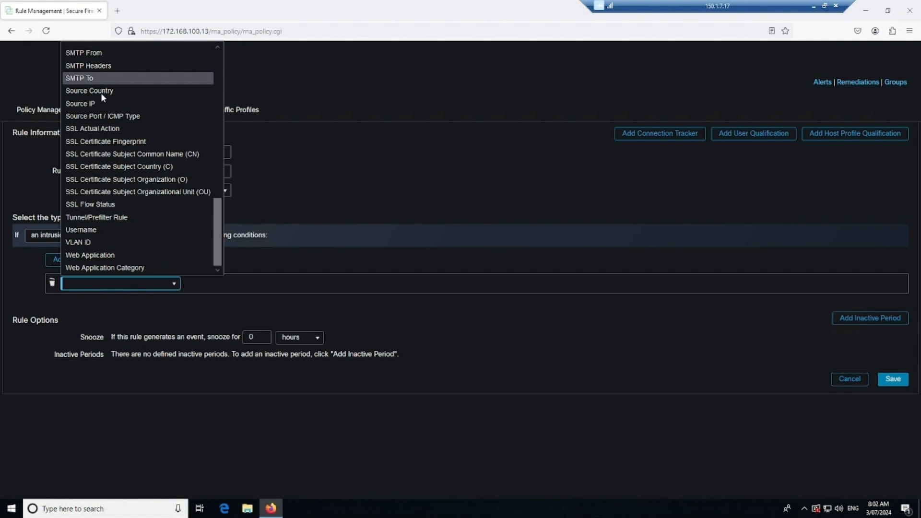
scroll(119, 136, up, 2)
click(90, 91)
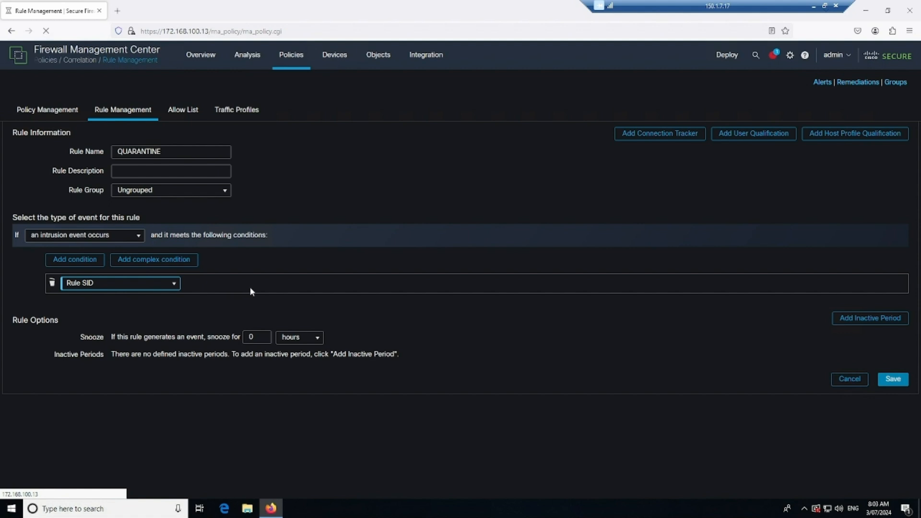
click(265, 285)
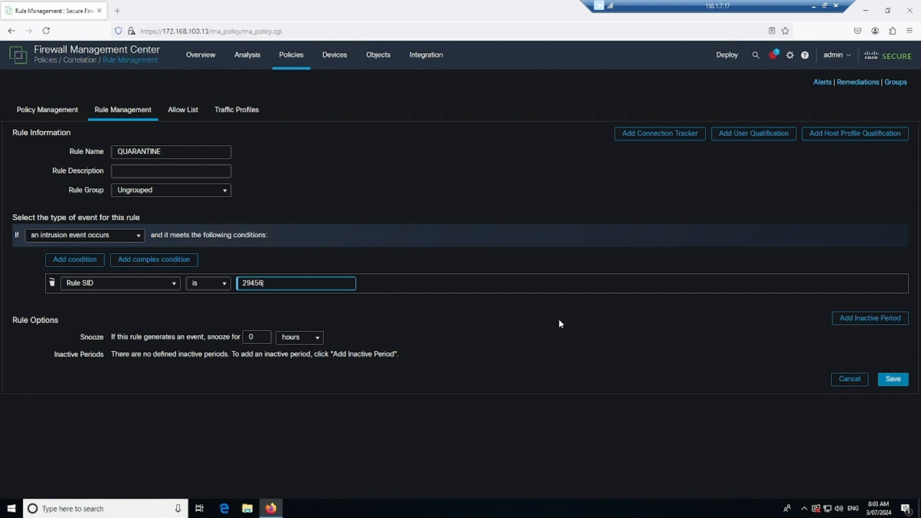
text(29456)
double_click(271, 282)
click(901, 380)
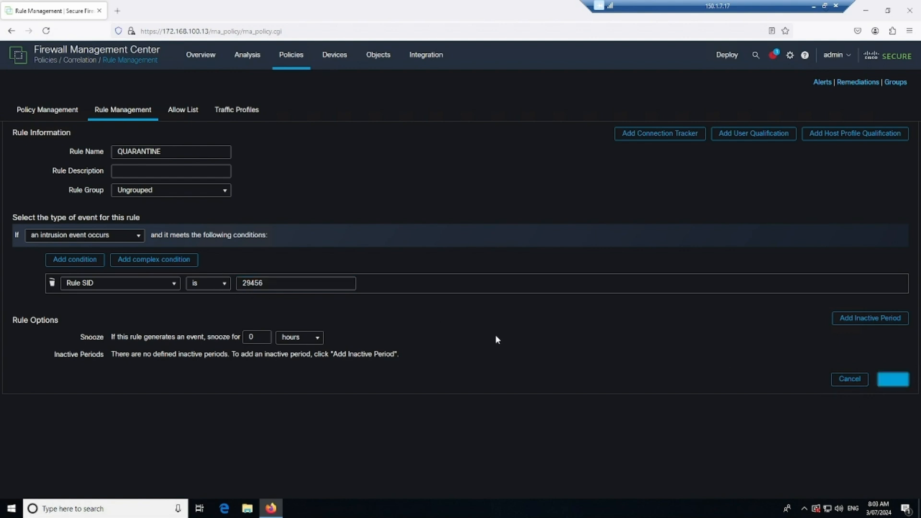
- Start a new rule named UN_QUARANTINE that triggers when a connection event occurs
drag(170, 150, 106, 185)
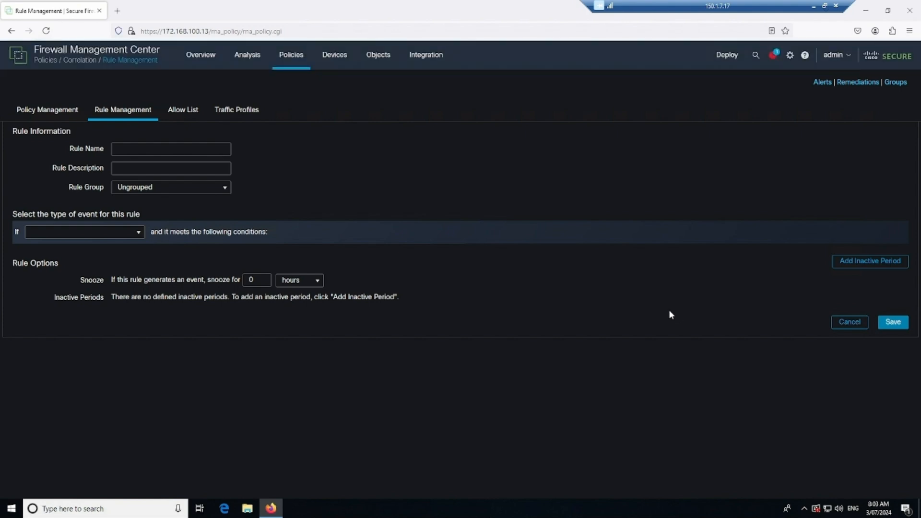
click(153, 150)
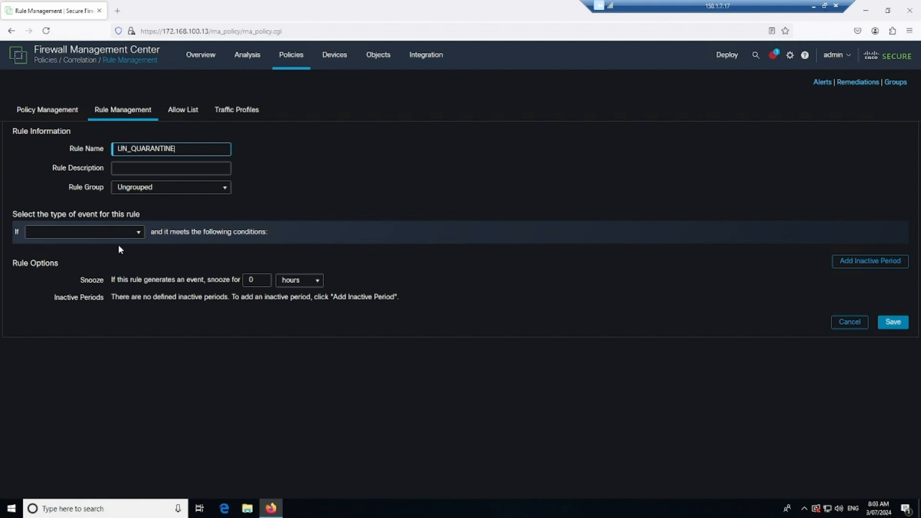
click(96, 232)
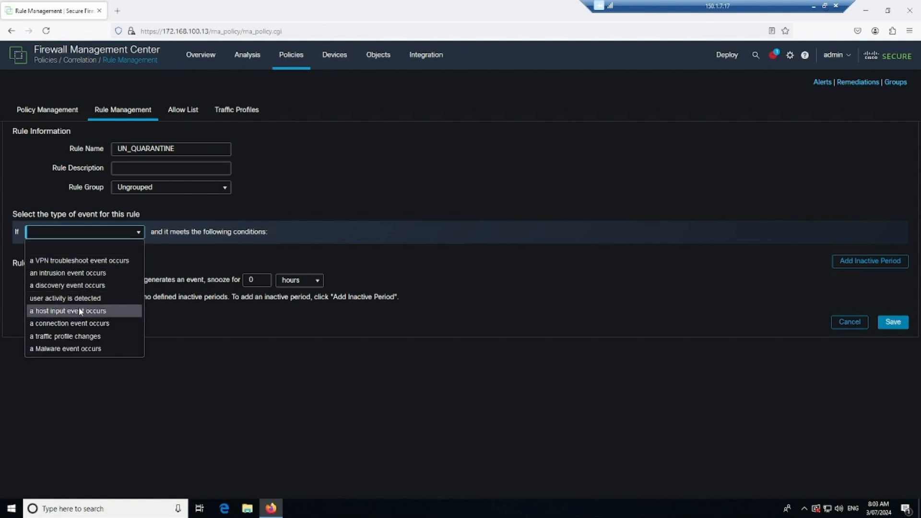
click(76, 323)
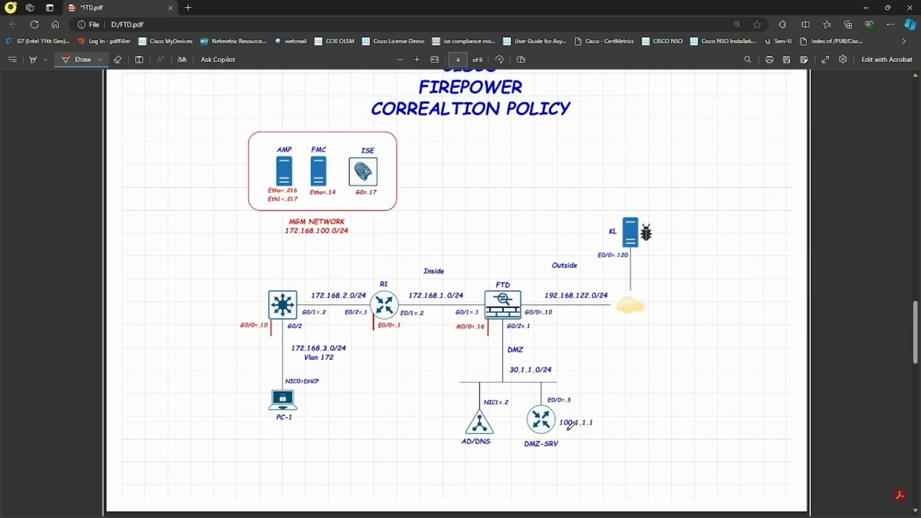
drag(561, 431, 574, 431)
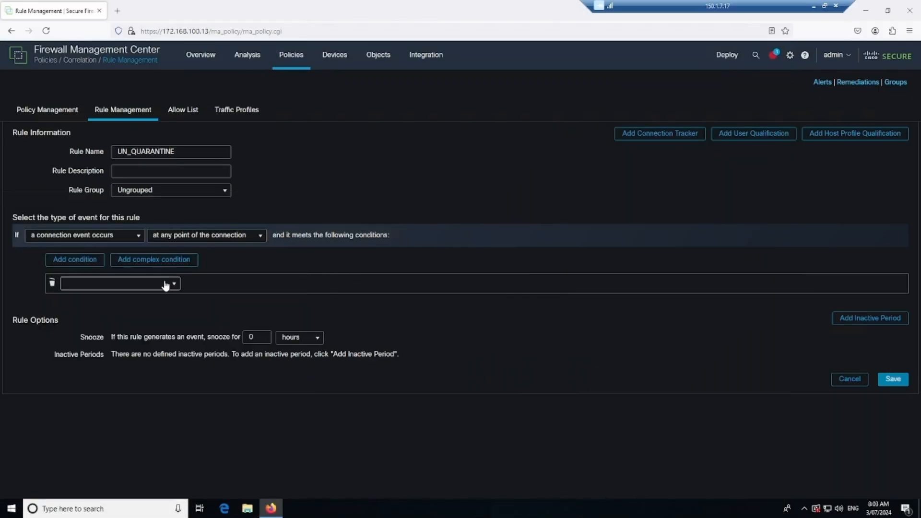
click(166, 286)
scroll(144, 144, down, 15)
scroll(144, 149, down, 4)
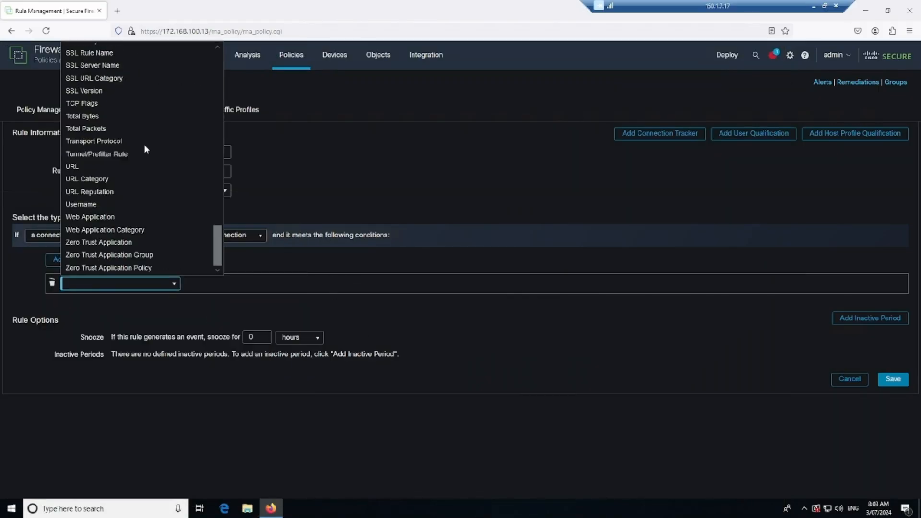
click(76, 166)
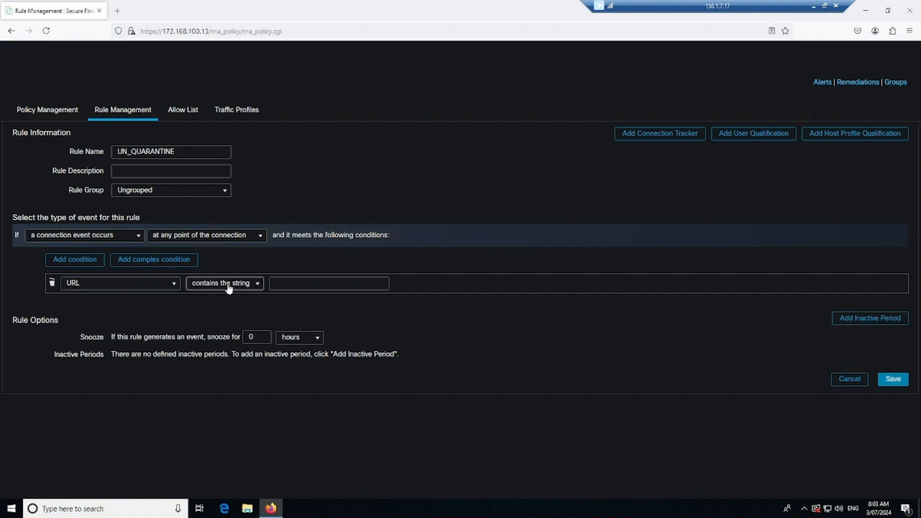
click(258, 289)
click(250, 298)
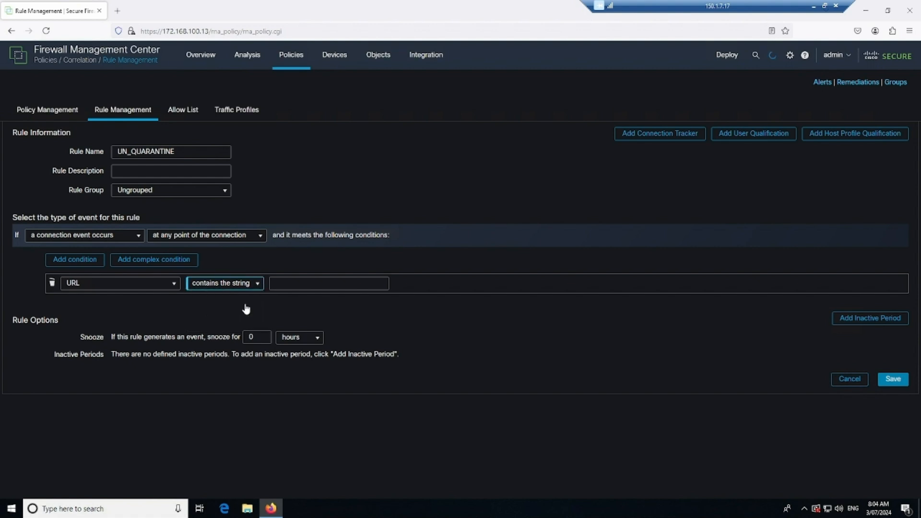
click(301, 283)
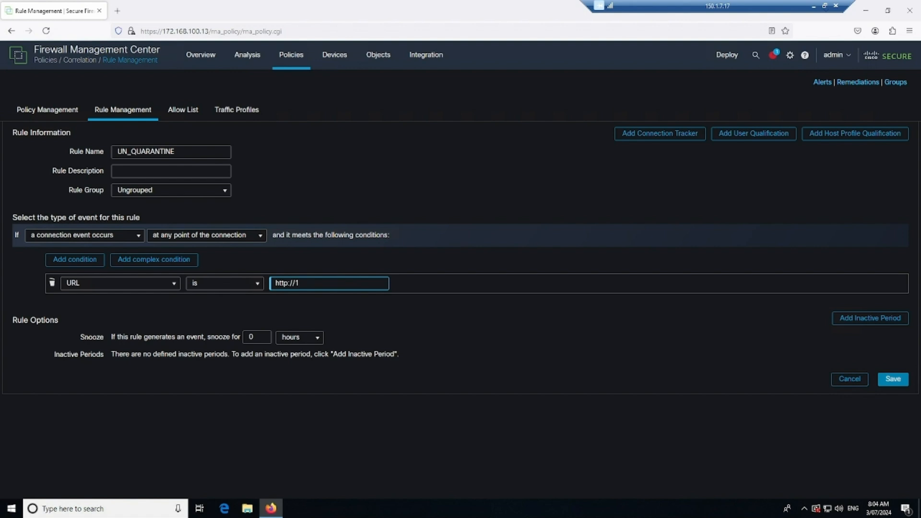
click(893, 378)
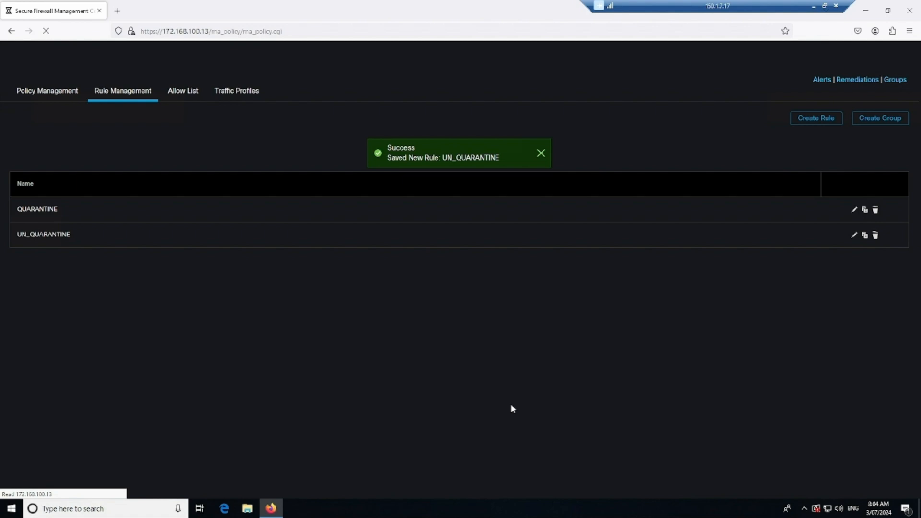
- Create correlation policy COR_POL and add the QUARANTINE and UN_QUARANTINE rules to it
click(40, 93)
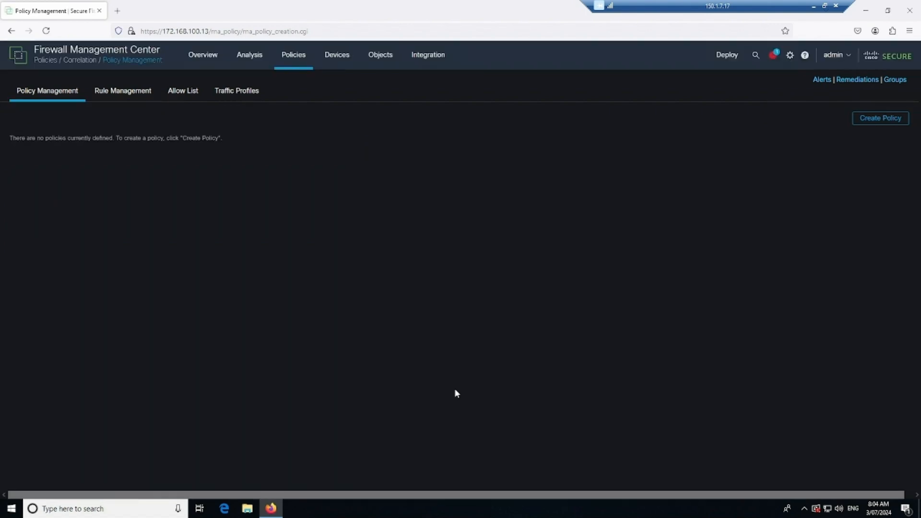
click(895, 120)
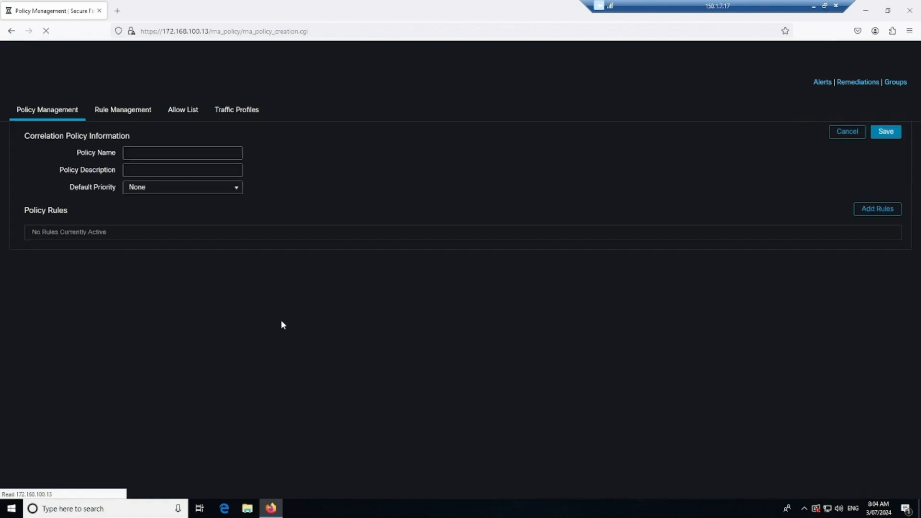
click(156, 153)
text(COR_POL)
click(884, 209)
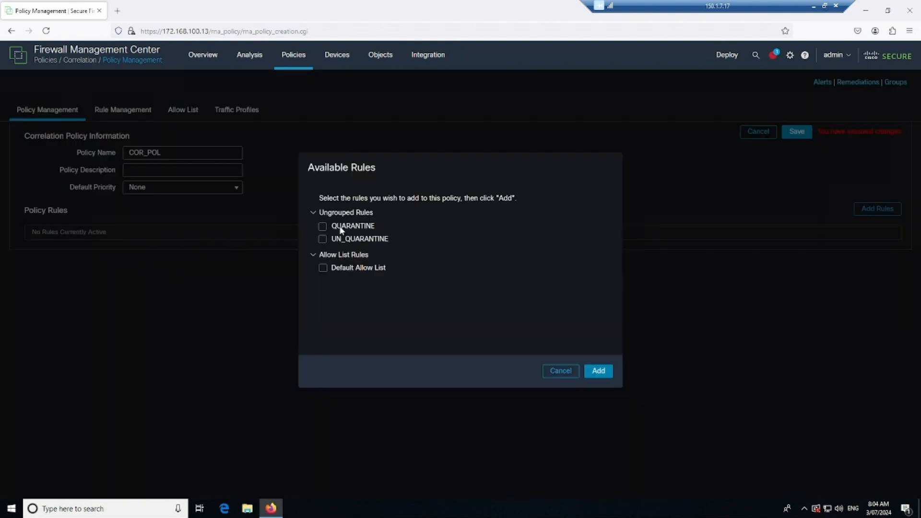
click(323, 239)
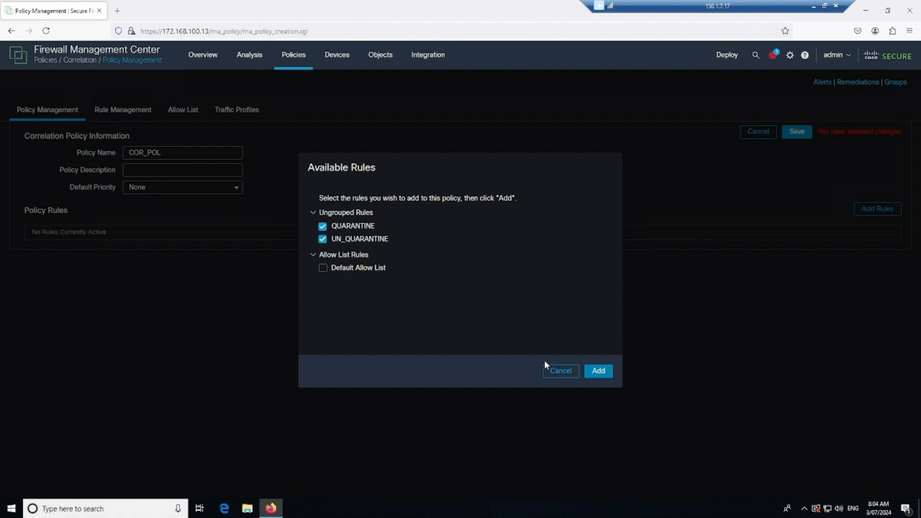
click(594, 377)
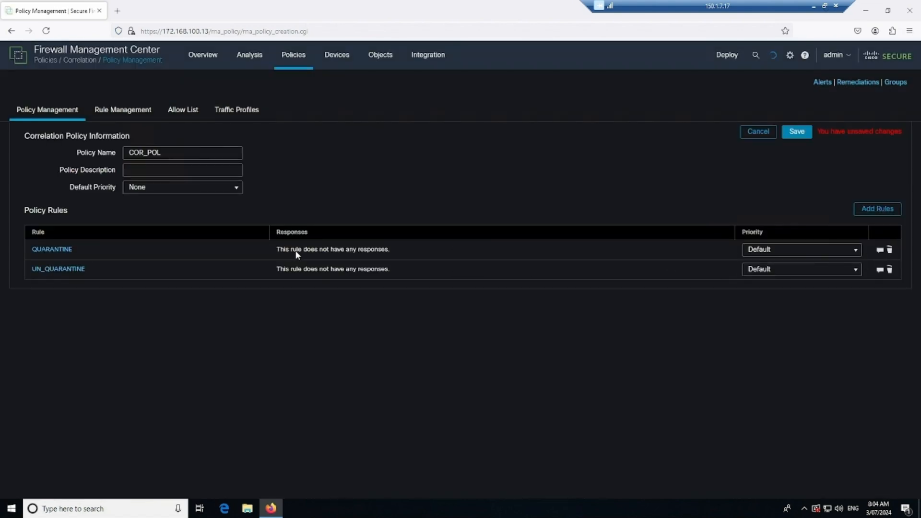
- Assign the QUARANTINE remediation response to the QUARANTINE rule
click(880, 249)
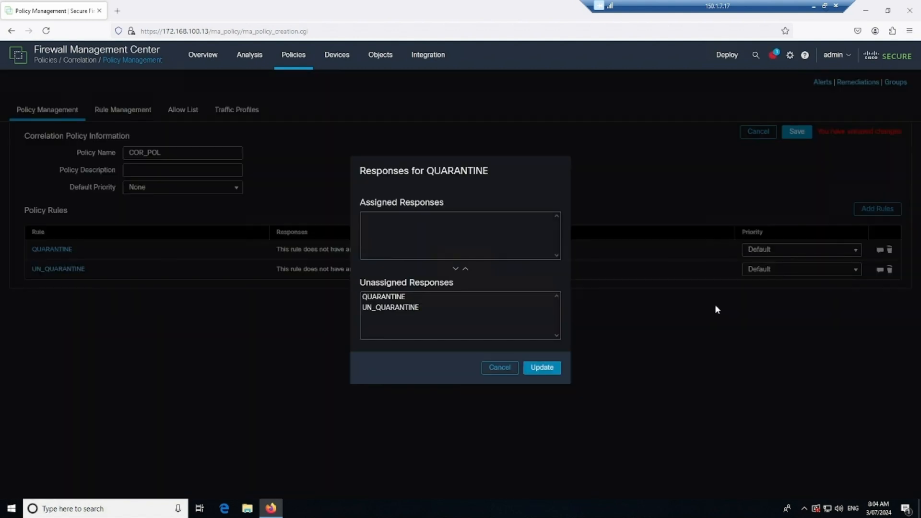
drag(398, 297, 443, 286)
click(466, 270)
click(548, 369)
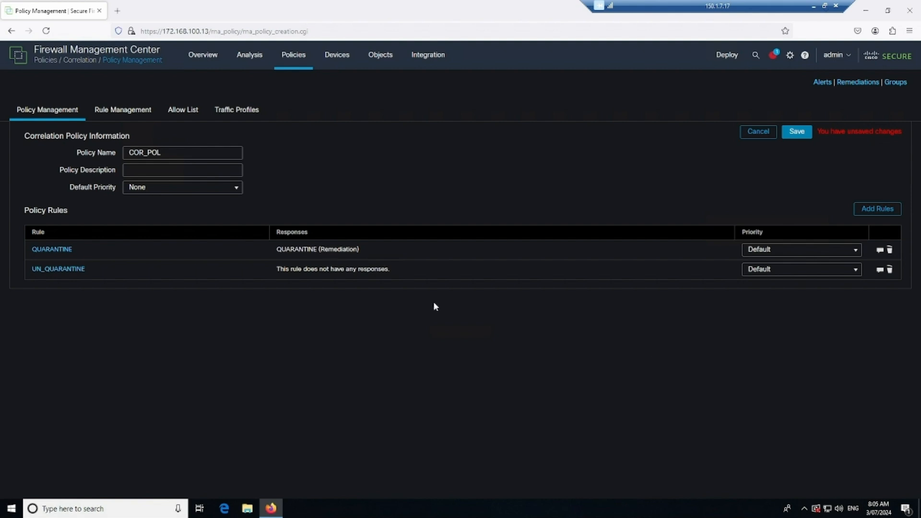
- Assign the UN_QUARANTINE response to the UN_QUARANTINE rule and save COR_POL
click(880, 271)
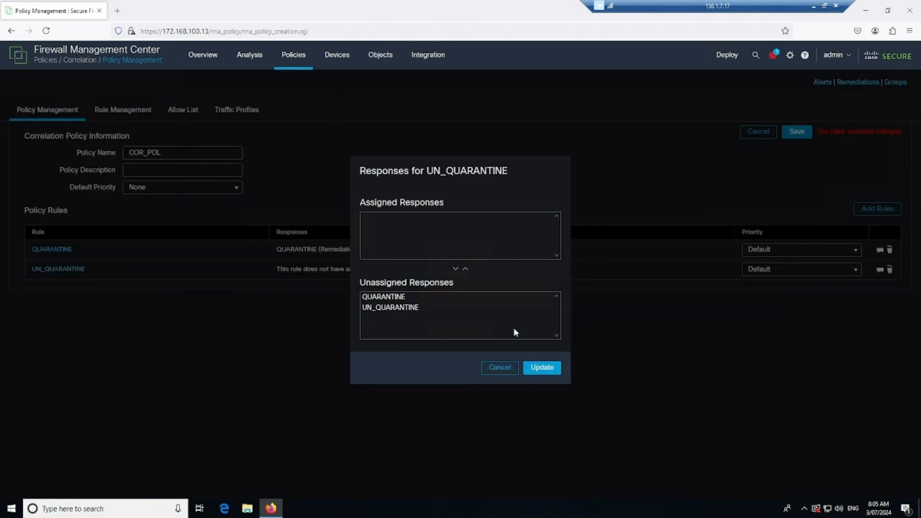
click(408, 308)
click(465, 270)
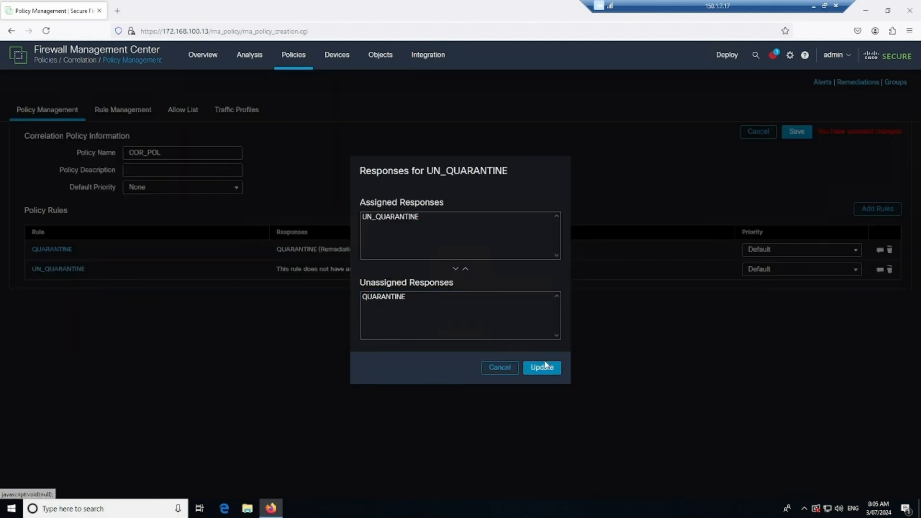
click(541, 367)
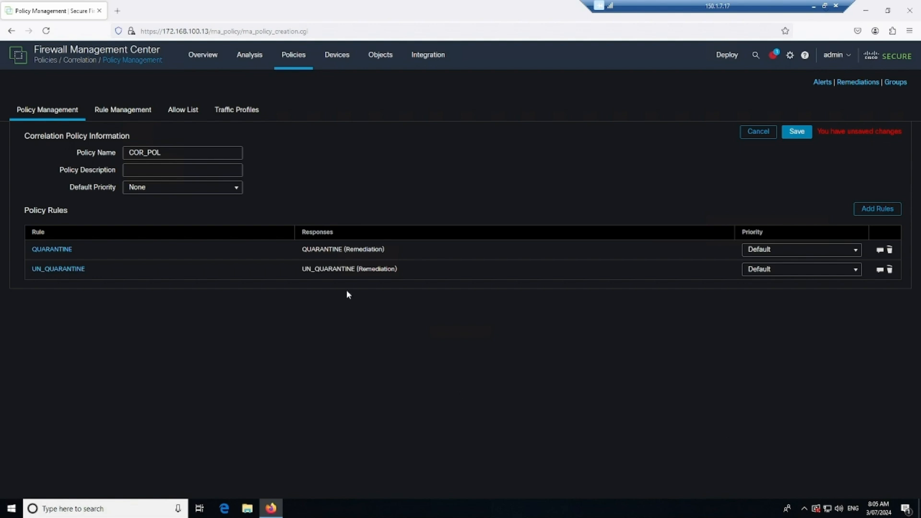
click(797, 133)
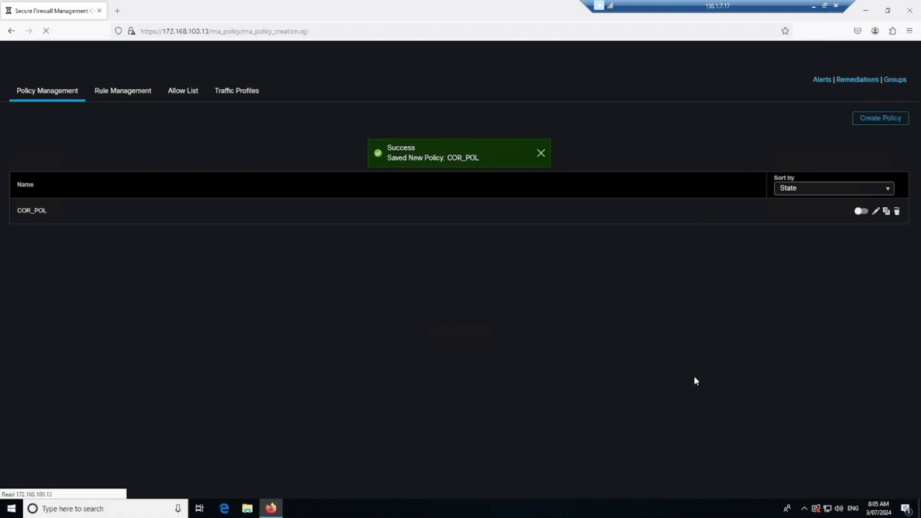
- Switch the COR_POL policy's state toggle on to activate it
click(861, 212)
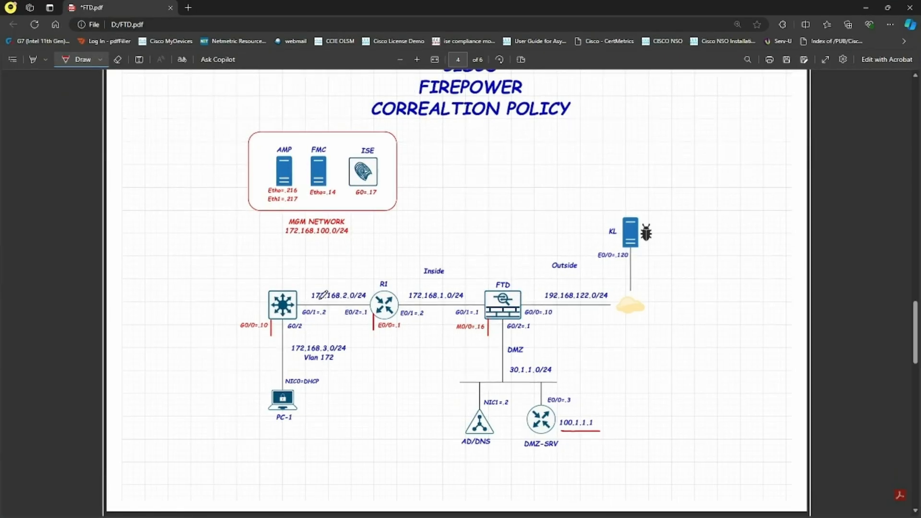
- Draw a red line along the inside network path, then minimize the topology PDF
mouse_move(305, 301)
mouse_down()
mouse_move(620, 309)
mouse_move(594, 318)
mouse_up()
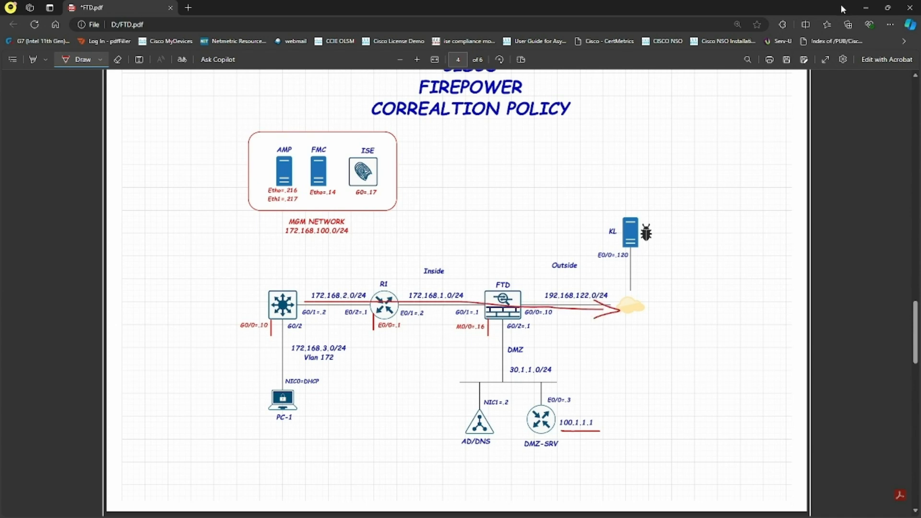
click(867, 8)
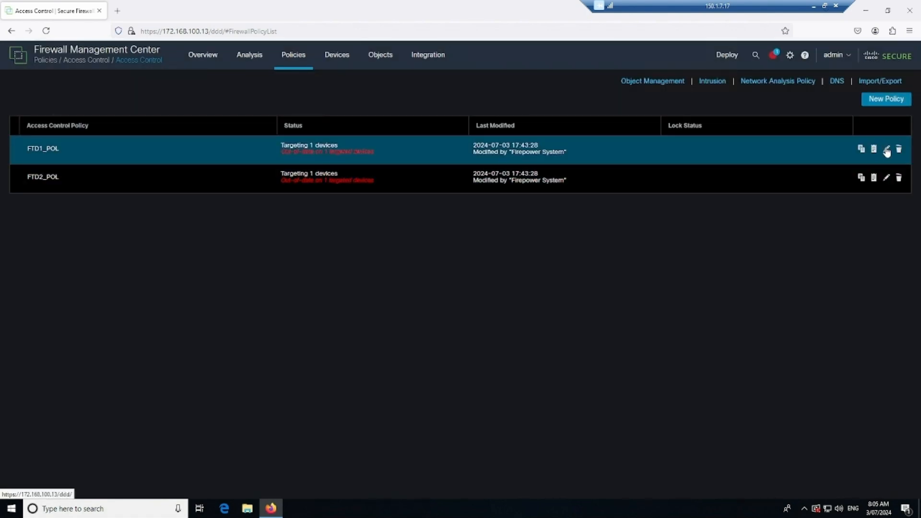
- Set intrusion policy INTRU on FTD1_POL's New-Rule-#1-ALLOW, apply, and save the policy
click(886, 149)
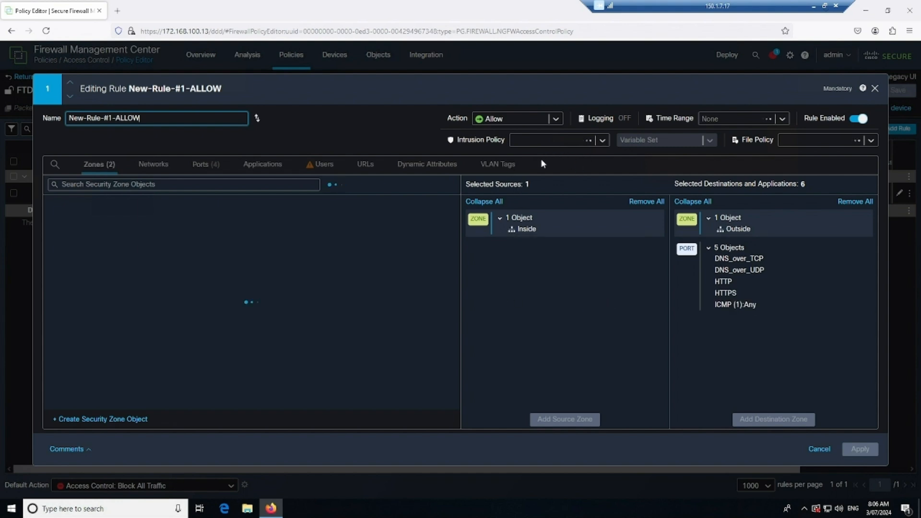
click(569, 140)
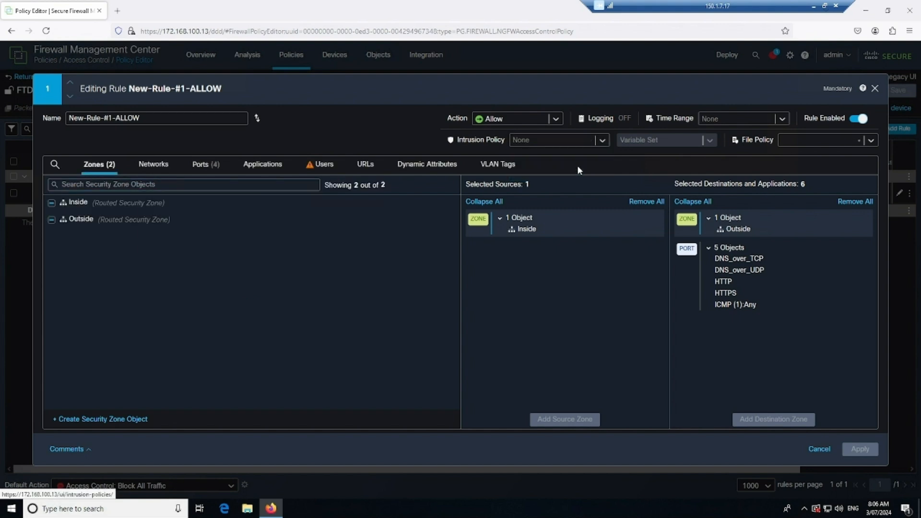
click(600, 139)
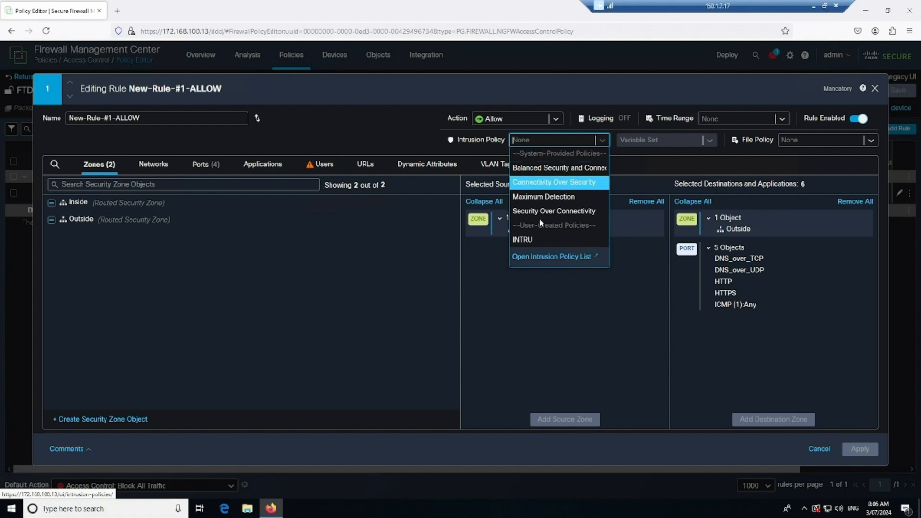
click(528, 240)
click(859, 449)
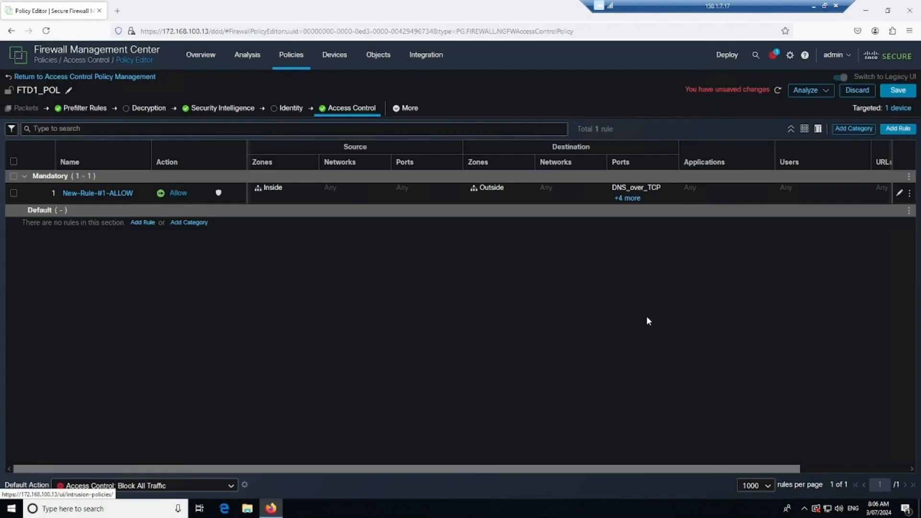
click(898, 92)
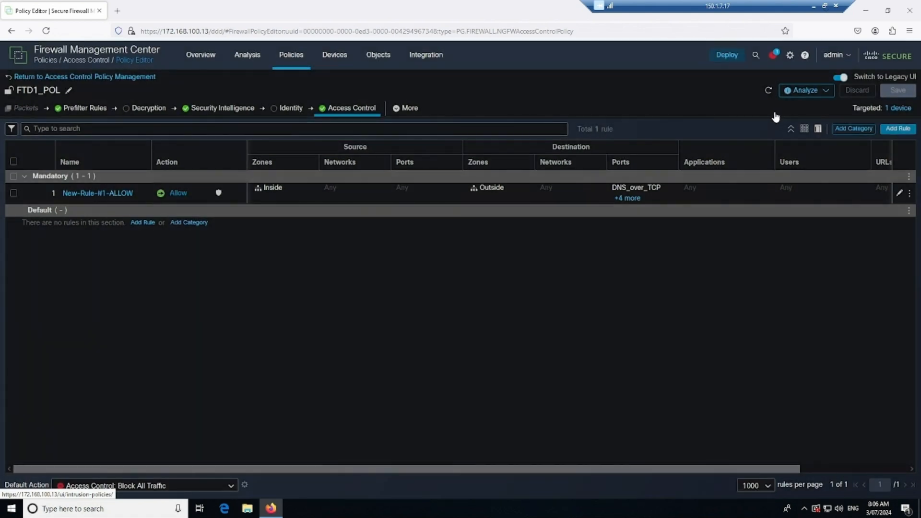
- Deploy the pending changes to the FTD device, then trace the PC-1 link in red
click(726, 56)
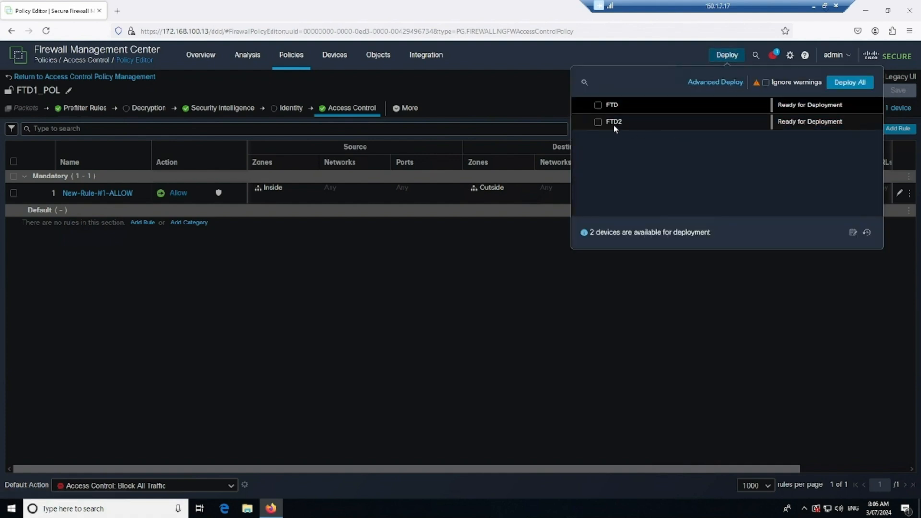
click(598, 105)
click(841, 82)
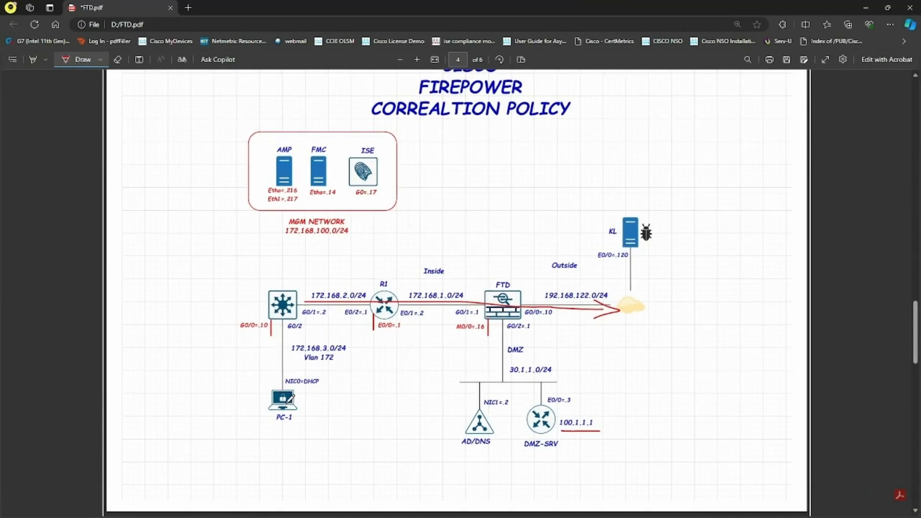
mouse_move(290, 401)
mouse_down()
mouse_move(290, 300)
mouse_move(461, 313)
mouse_move(624, 305)
mouse_move(640, 254)
mouse_move(650, 265)
mouse_up()
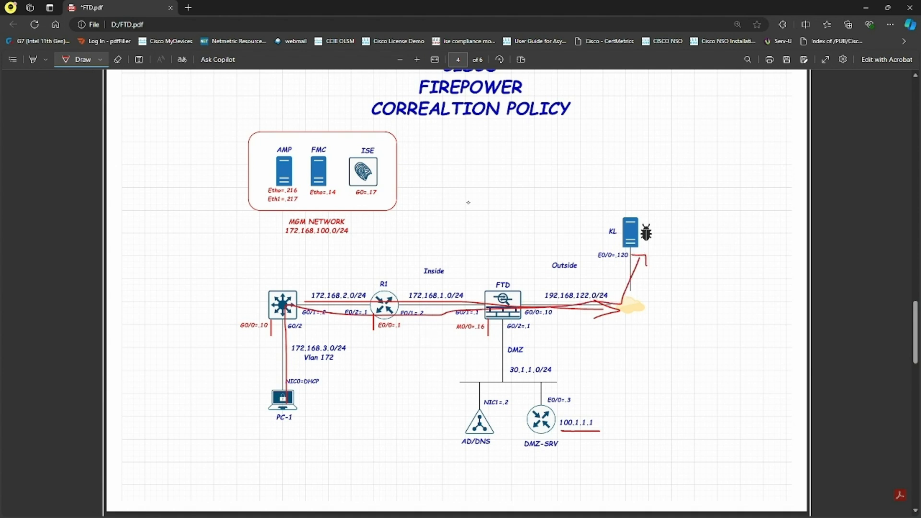
- Handwrite the intrusion event, correlation and quarantine notes with arrows, boxing the correlation note
mouse_move(473, 203)
mouse_down()
mouse_move(497, 211)
mouse_move(651, 175)
mouse_up()
mouse_move(600, 211)
mouse_down()
mouse_move(673, 185)
mouse_move(694, 164)
mouse_move(775, 154)
mouse_up()
drag(774, 165, 701, 186)
mouse_move(719, 153)
mouse_down()
mouse_move(714, 126)
mouse_move(774, 115)
mouse_up()
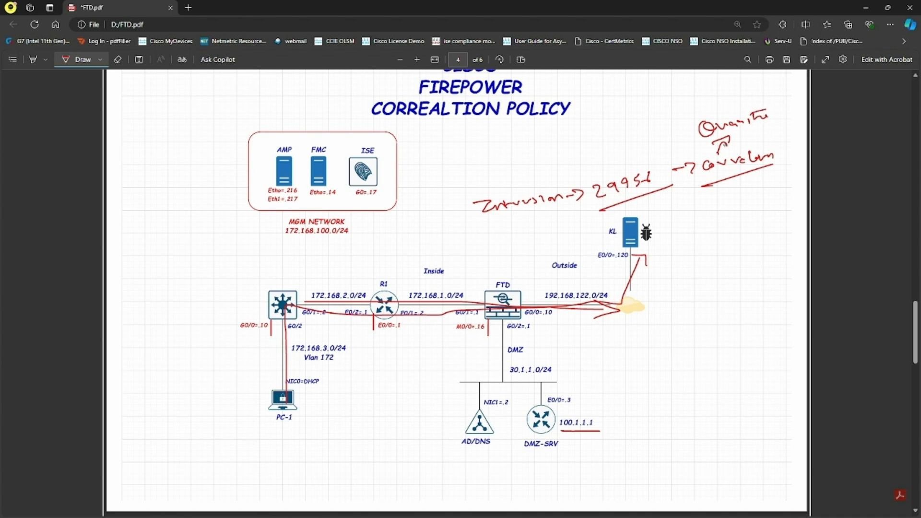
mouse_move(699, 154)
mouse_down()
mouse_move(776, 135)
mouse_move(705, 185)
mouse_up()
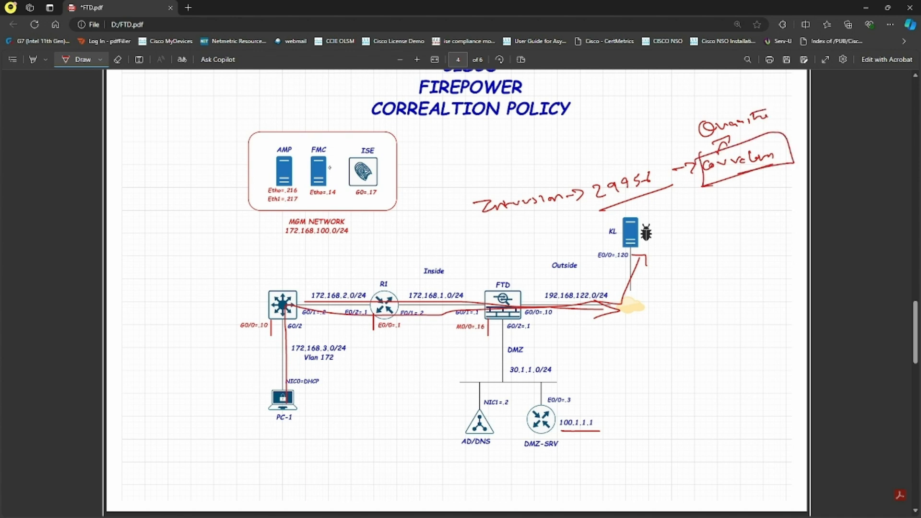
- Draw FMC-to-ISE and MGM-to-switch arrows, box PC-1, and write CoA above the switch
drag(326, 168, 342, 171)
mouse_move(255, 382)
mouse_down()
mouse_move(314, 377)
mouse_move(250, 422)
mouse_move(249, 397)
mouse_up()
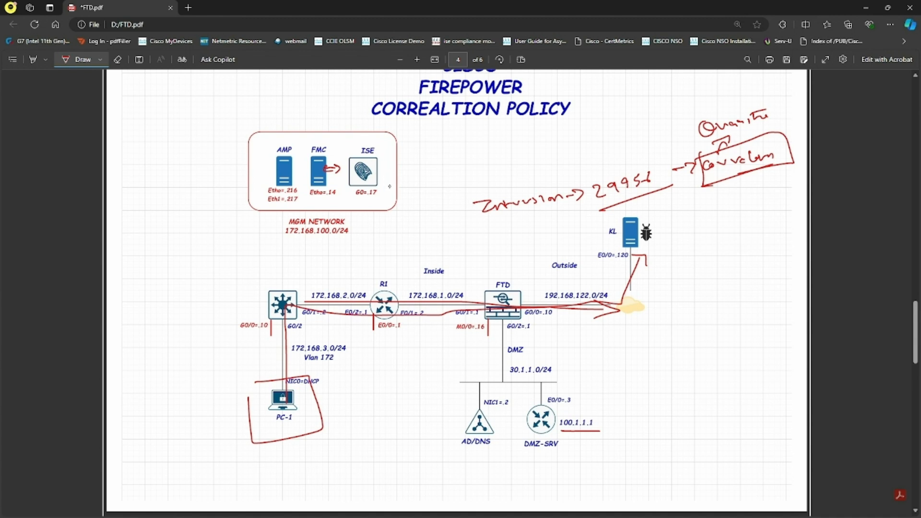
mouse_move(348, 200)
mouse_down()
mouse_move(294, 282)
mouse_move(307, 279)
mouse_up()
mouse_move(273, 250)
mouse_down()
mouse_move(266, 263)
mouse_move(294, 256)
mouse_move(268, 272)
mouse_move(280, 254)
mouse_up()
mouse_move(269, 376)
mouse_down()
mouse_move(247, 384)
mouse_move(250, 405)
mouse_move(278, 321)
mouse_move(494, 306)
mouse_move(544, 377)
mouse_move(572, 404)
mouse_move(582, 391)
mouse_up()
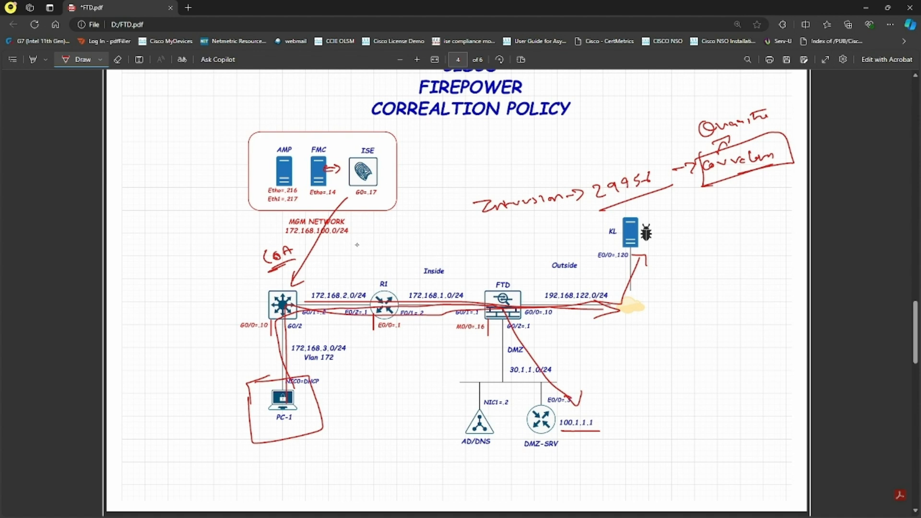
drag(279, 271, 290, 266)
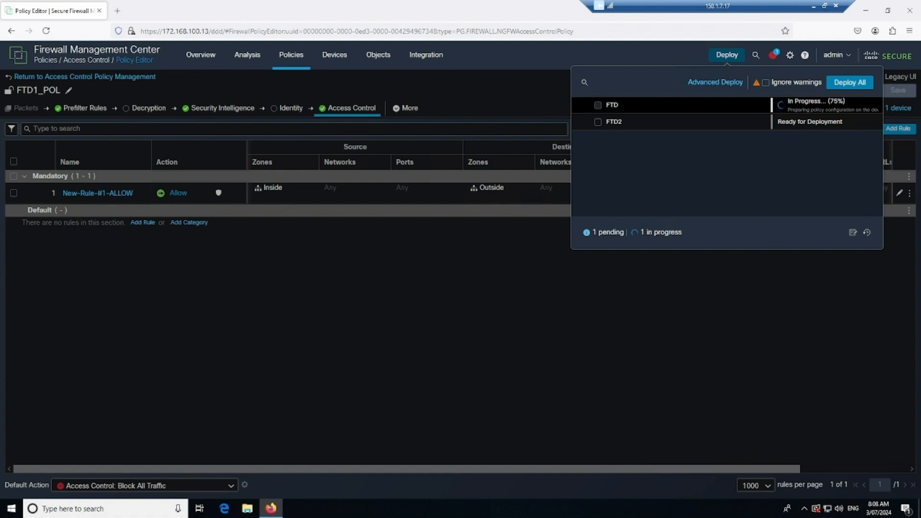
- On the PC1 console, search for cmd and launch Command Prompt
drag(0, 149, 376, 92)
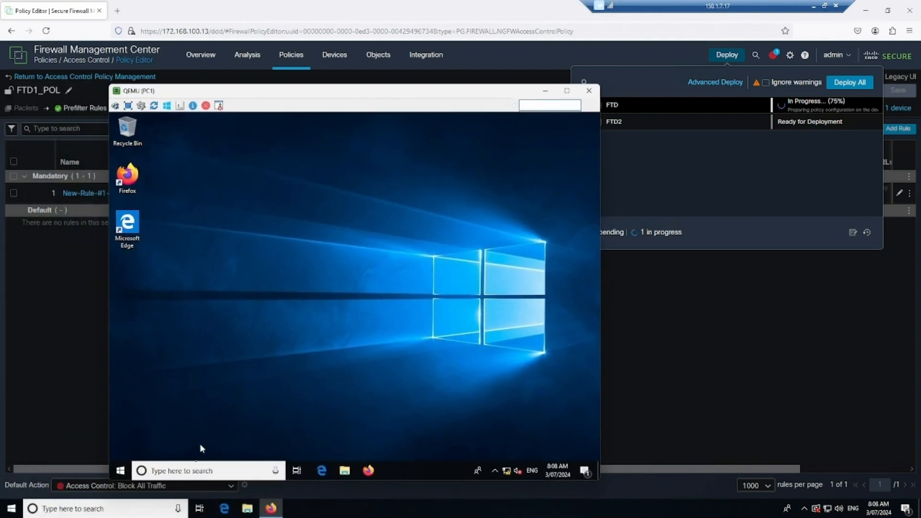
click(210, 472)
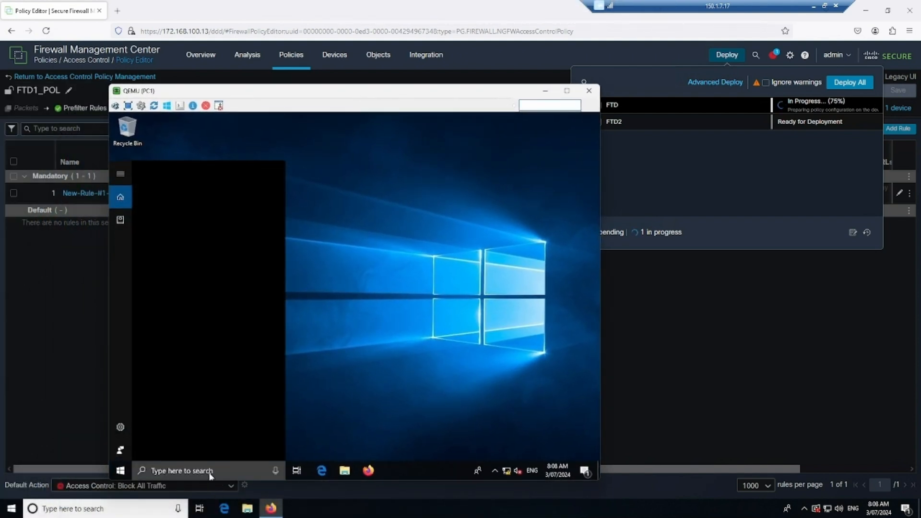
text(d)
key(BackSpace)
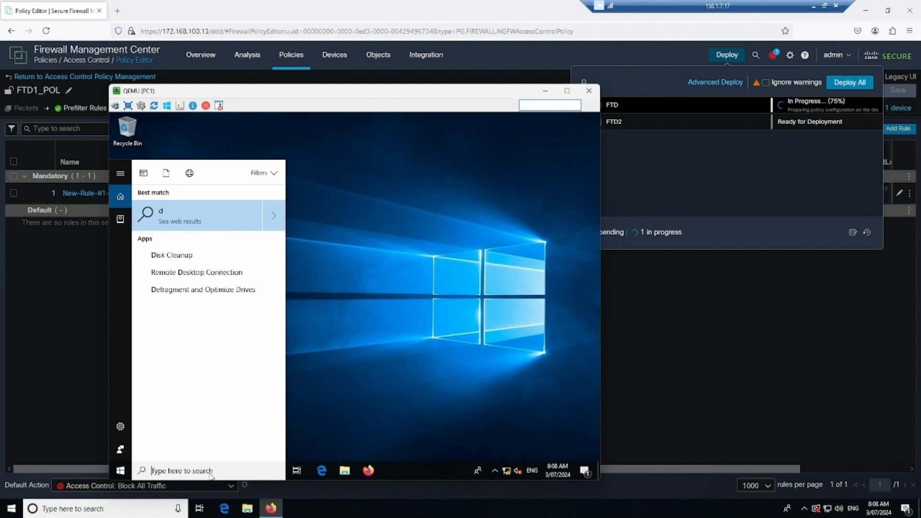
text(cmd)
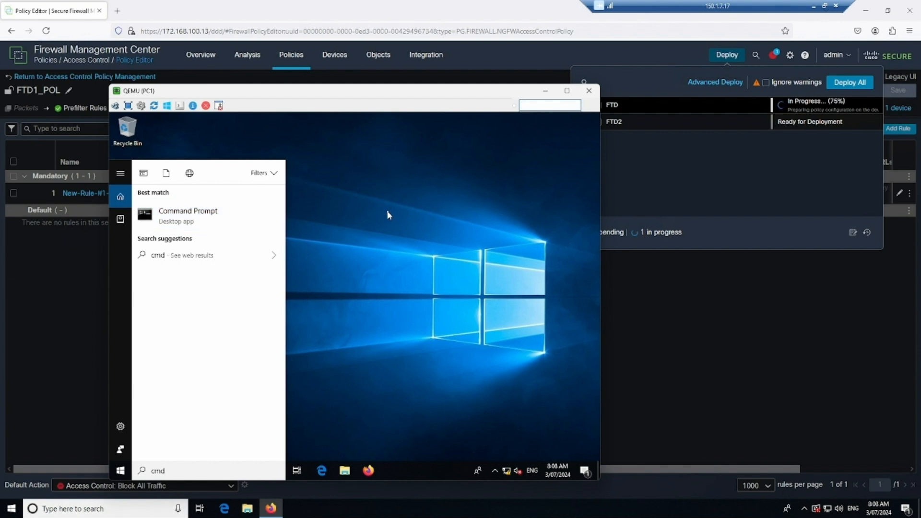
key(Return)
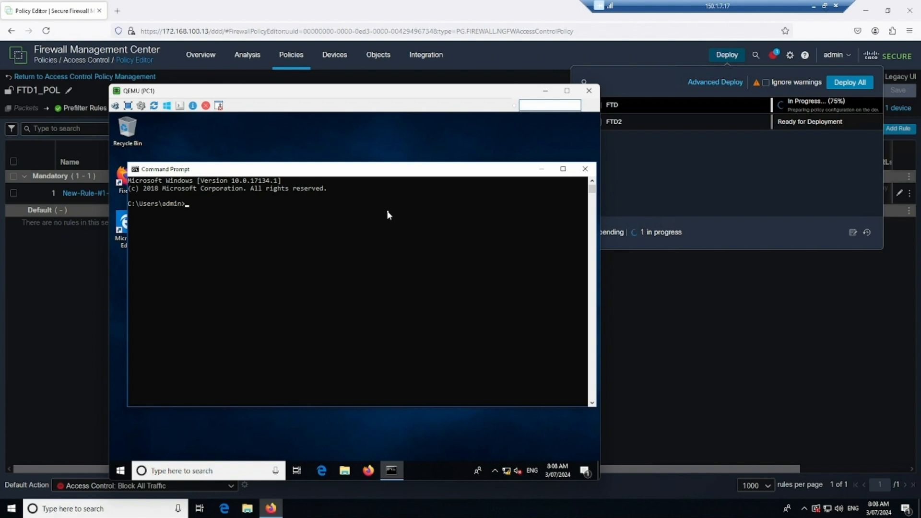
- Underline the KL interface label in red on the topology PDF, then return to PC1
click(814, 6)
click(700, 286)
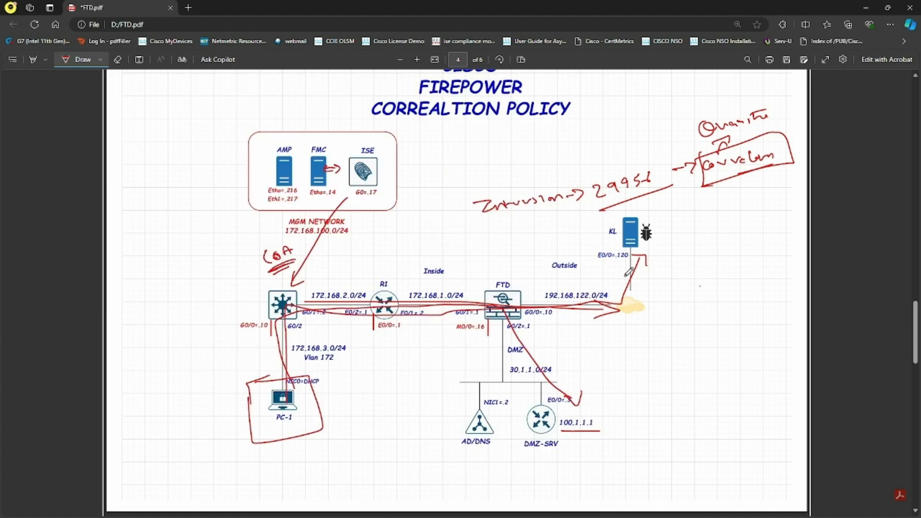
drag(605, 266, 624, 265)
key(alt+Tab)
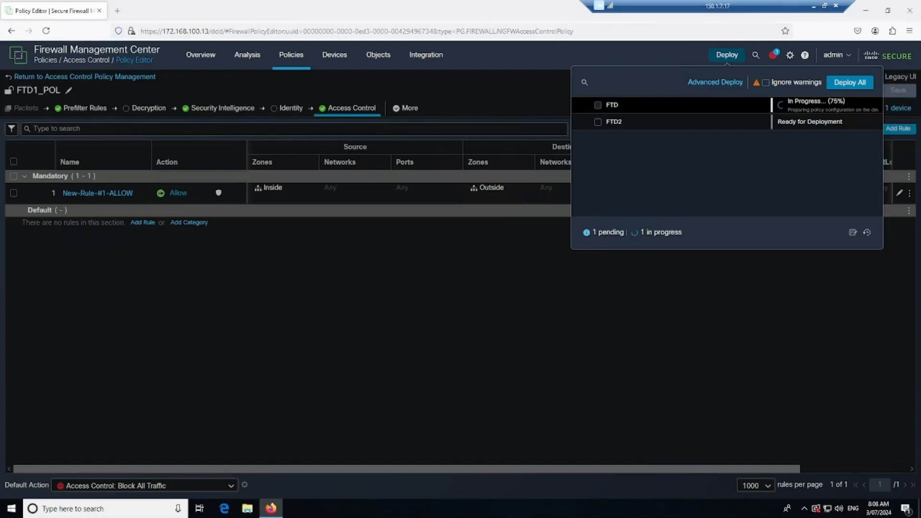
key(alt+Tab)
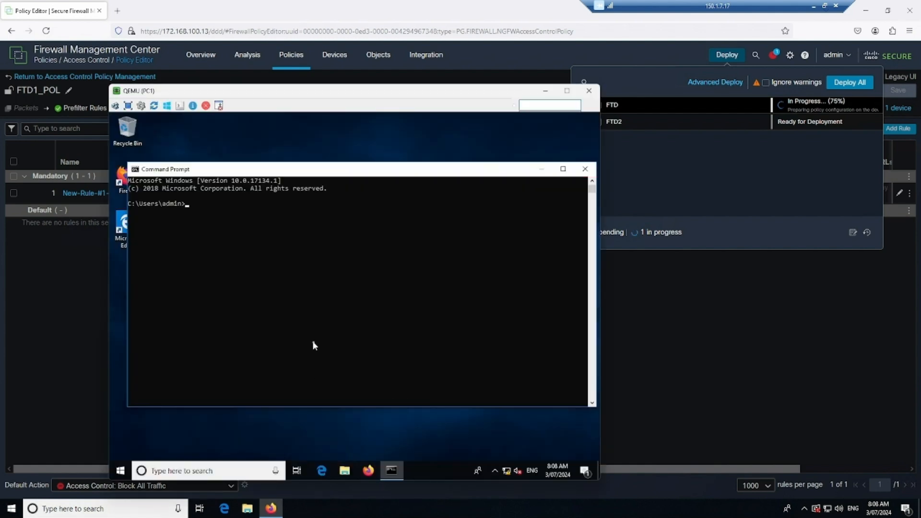
- Run ping 172.168.1.1 in Command Prompt and confirm the replies
click(336, 298)
text(ping 172.168.1.1)
key(Return)
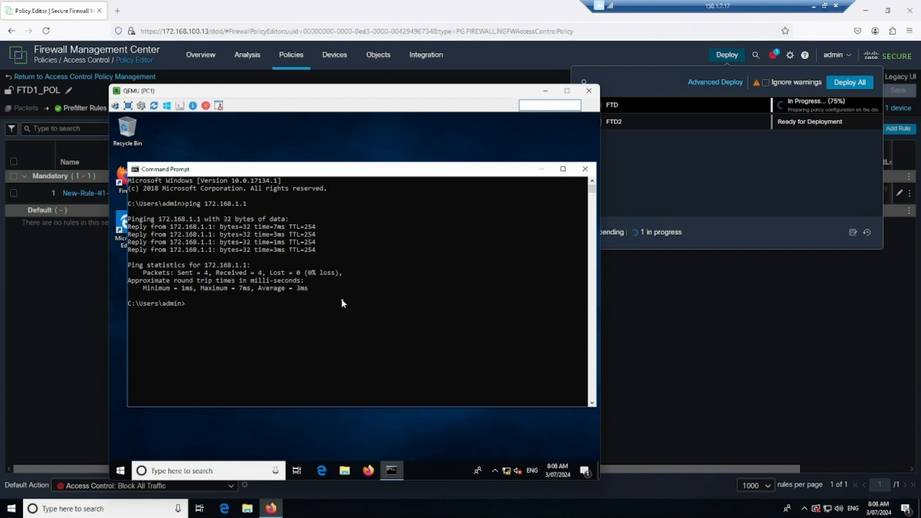
drag(457, 91, 406, 57)
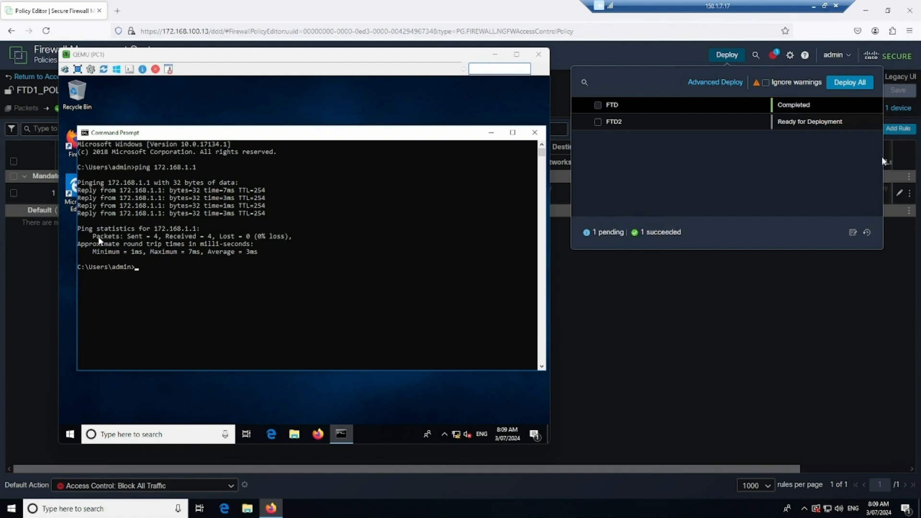
- Run ping 8.8.8.8 from PC1's command prompt, correcting the mistyped 150.1.7.12 address
click(203, 285)
text(ping 150.1.7.12)
key(BackSpace)
key(BackSpace)
key(BackSpace)
key(BackSpace)
key(BackSpace)
key(BackSpace)
key(BackSpace)
key(BackSpace)
key(BackSpace)
key(BackSpace)
text(8.8.8.8)
key(Return)
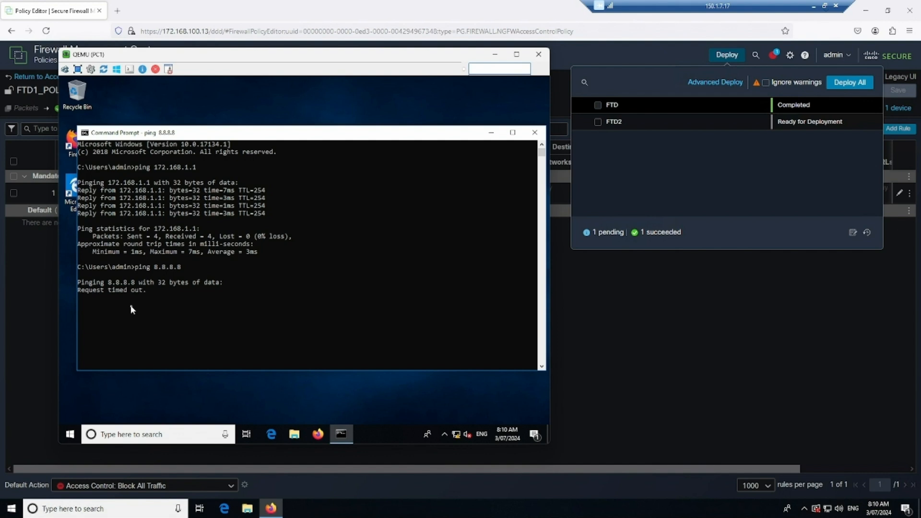
- In FMC, check the Intrusion Events list for the ICMP ping event, then view Correlation Events
click(688, 345)
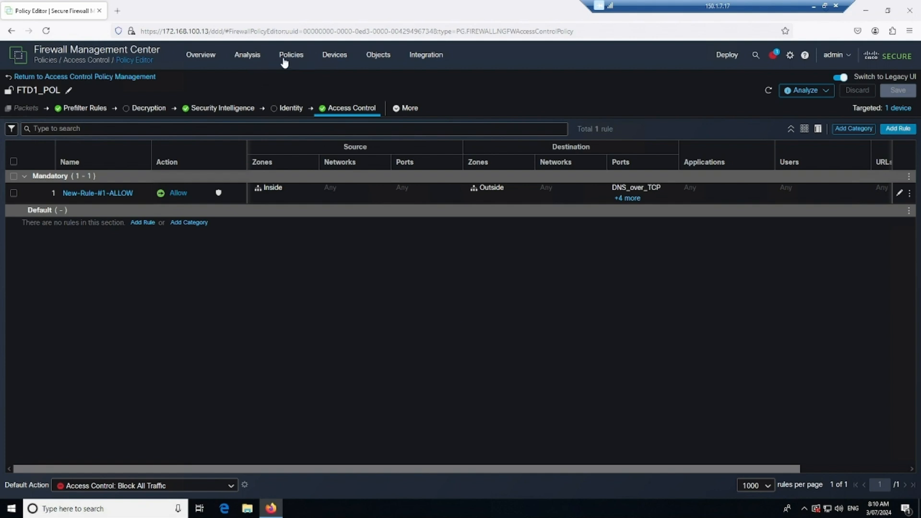
mouse_move(237, 57)
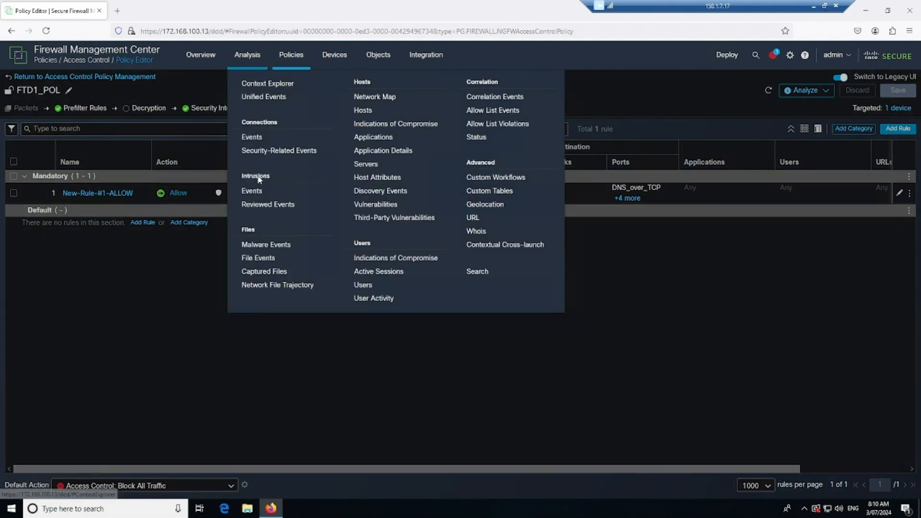
click(252, 191)
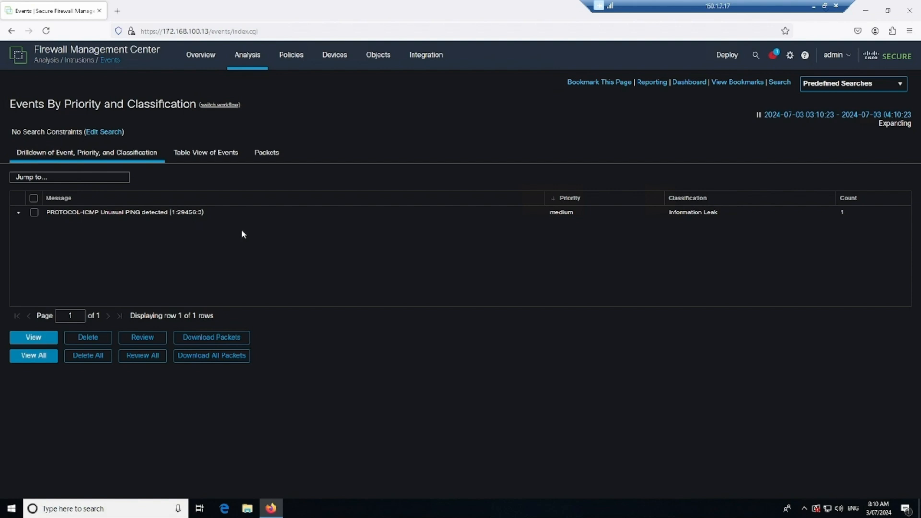
click(247, 64)
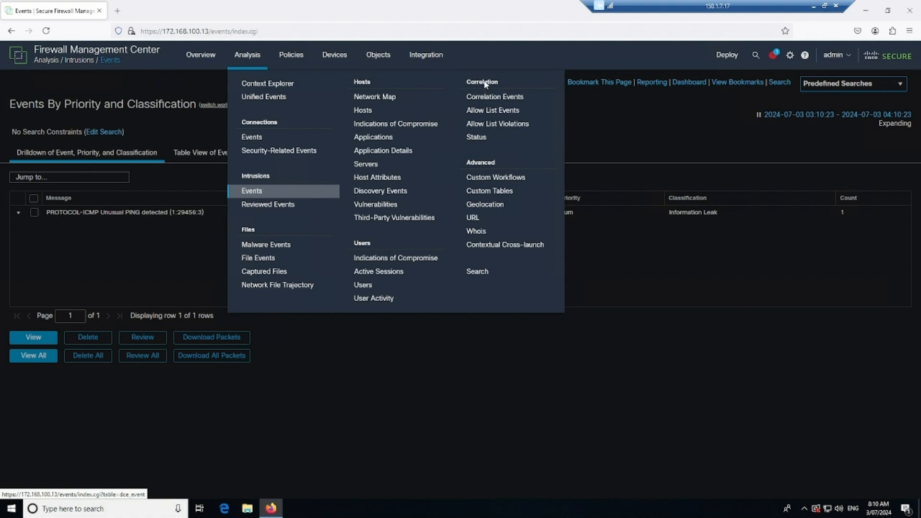
click(496, 98)
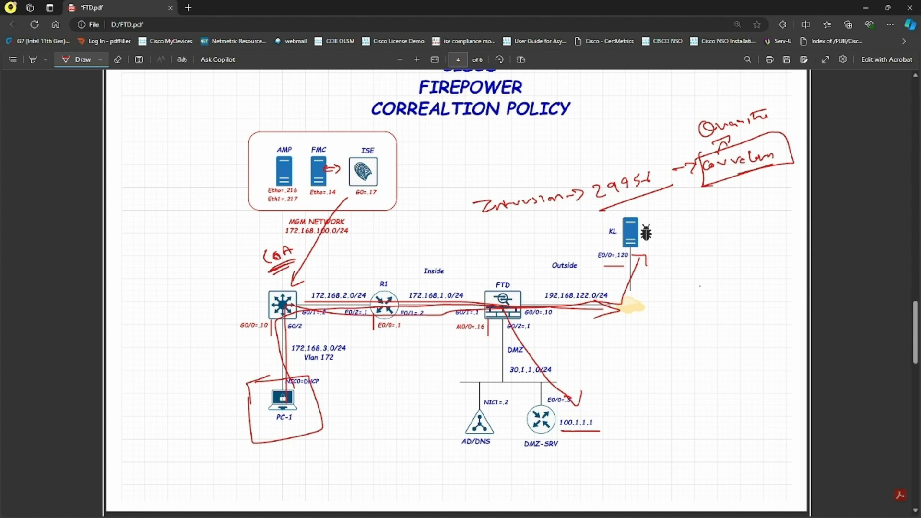
- Handwrite and underline 'Control Access' beside PC-1 and trace a red path from PC-1 to DMZ-SRV
drag(290, 287, 305, 281)
mouse_move(196, 371)
mouse_down()
mouse_move(208, 379)
mouse_move(241, 350)
mouse_up()
mouse_move(187, 403)
mouse_down()
mouse_move(248, 377)
mouse_move(226, 398)
mouse_move(243, 391)
mouse_up()
drag(199, 421, 242, 403)
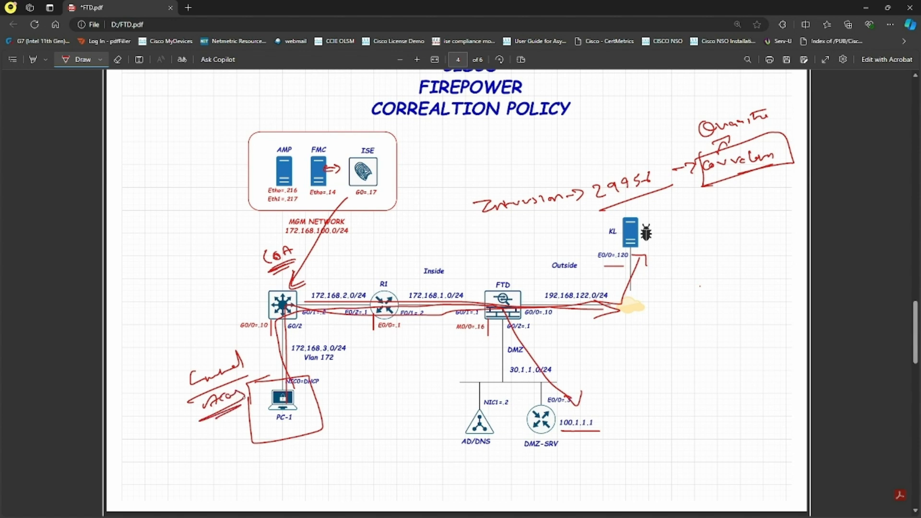
mouse_move(291, 383)
mouse_down()
mouse_move(277, 314)
mouse_move(464, 304)
mouse_move(545, 357)
mouse_move(569, 390)
mouse_move(584, 380)
mouse_up()
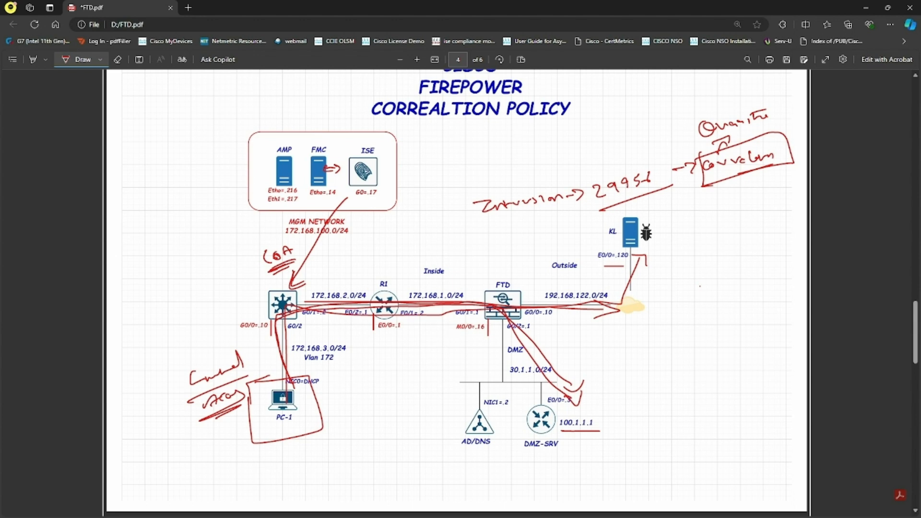
key(alt+Tab)
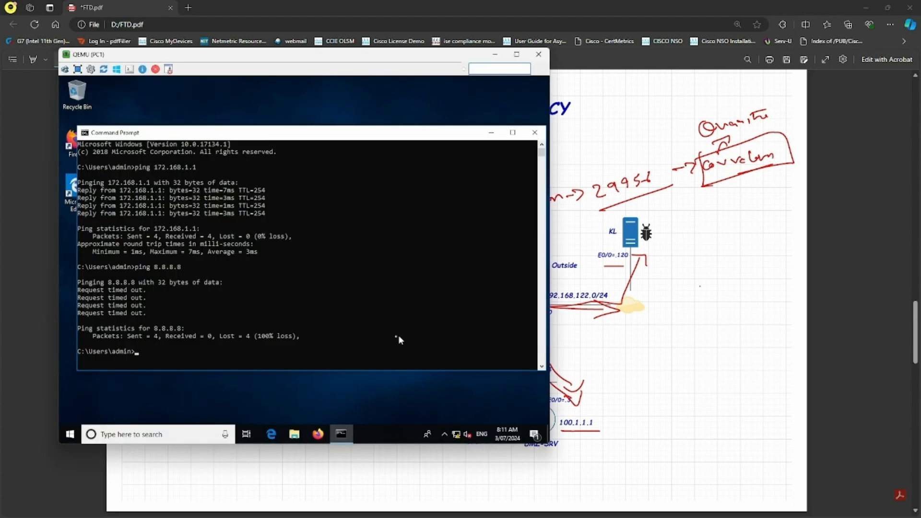
- Circle R1 on the topology, then ping 172.168.1.2 from PC1
click(698, 376)
mouse_move(403, 290)
mouse_down()
mouse_move(396, 310)
mouse_move(406, 291)
mouse_up()
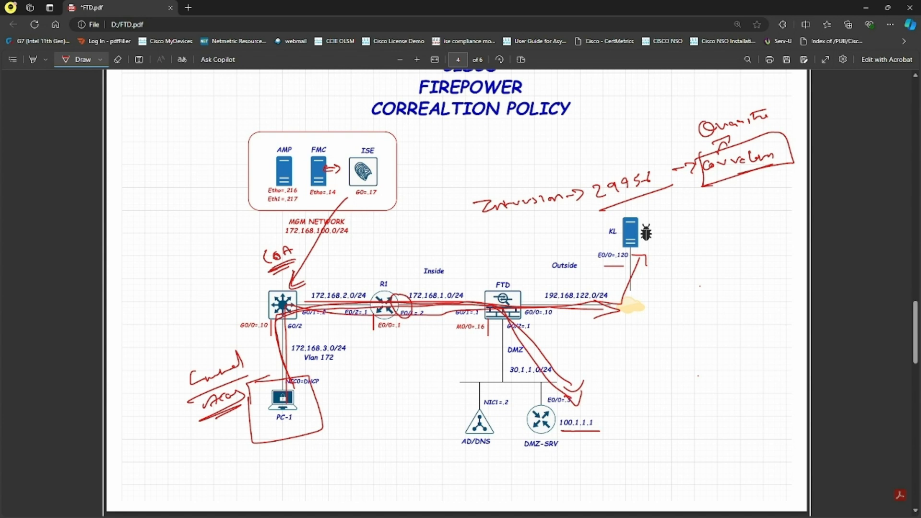
key(alt+Tab)
text(ping 172.168)
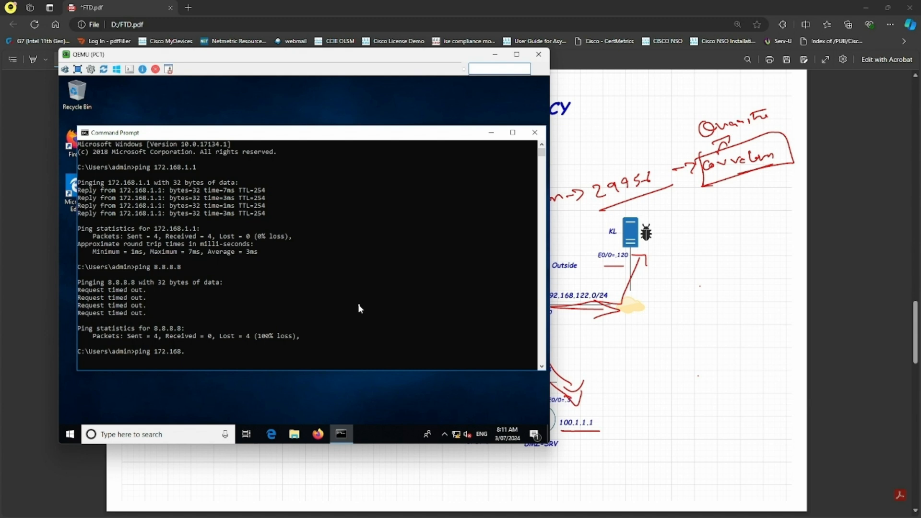
text(.1.2)
key(Return)
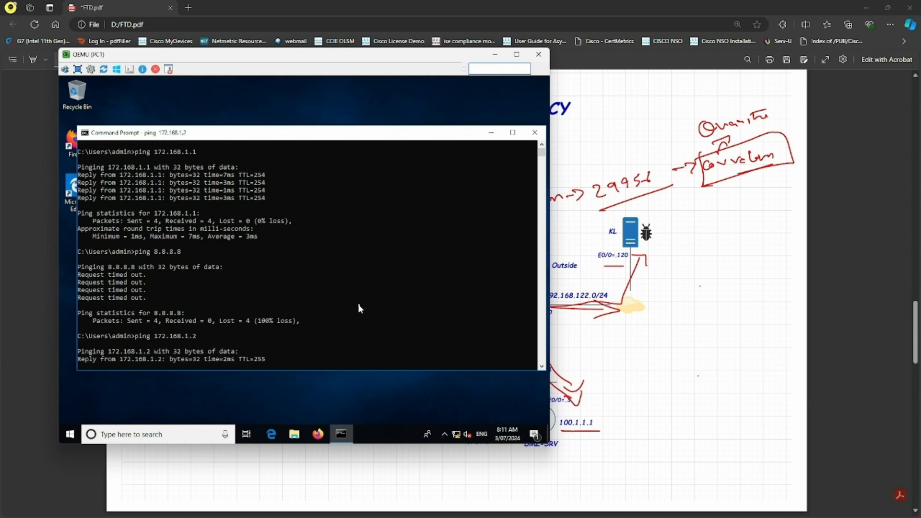
- Circle R1's FTD-facing interface, ping 172.168.1.1, and draw an arrow through FTD toward Outside
click(721, 316)
mouse_move(407, 295)
mouse_down()
mouse_move(391, 314)
mouse_move(406, 291)
mouse_up()
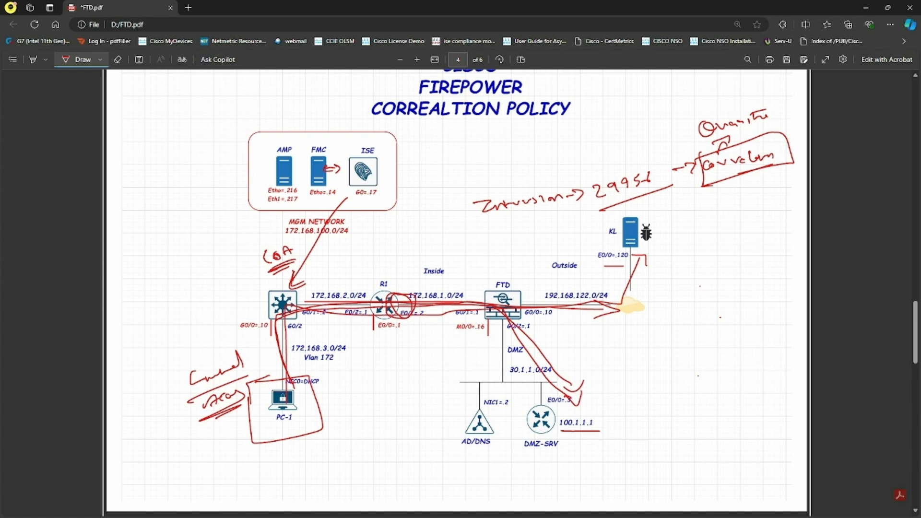
key(alt+Tab)
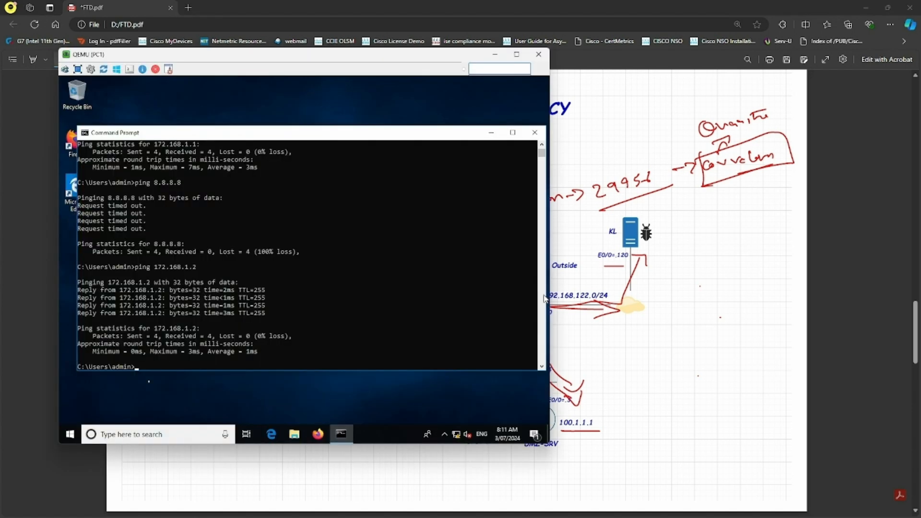
text(ping 172.168.1.1)
key(Return)
click(695, 334)
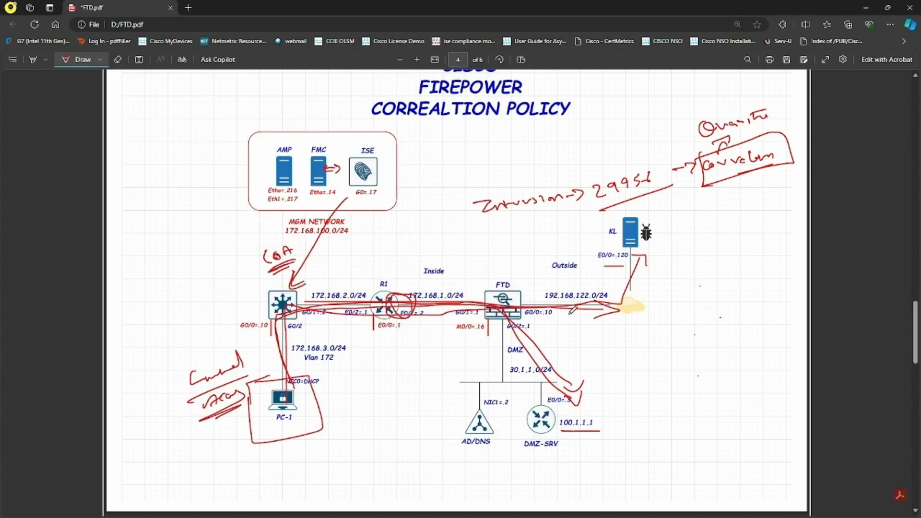
mouse_move(472, 308)
mouse_down()
mouse_move(542, 307)
mouse_move(516, 315)
mouse_up()
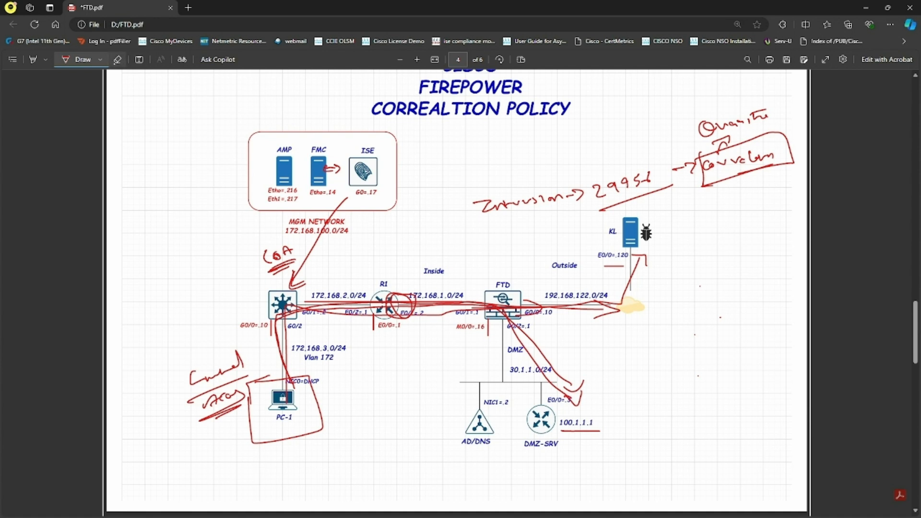
- Erase the red path strokes, then draw an arrow into FTD and mark a block before it
click(117, 60)
drag(495, 296, 483, 314)
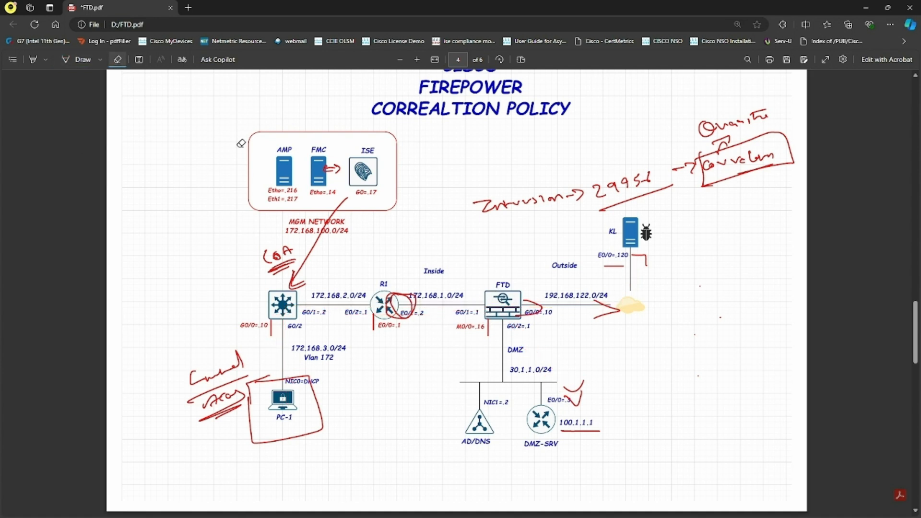
click(82, 59)
mouse_move(473, 304)
mouse_down()
mouse_move(497, 302)
mouse_move(488, 255)
mouse_move(511, 245)
mouse_move(499, 257)
mouse_move(534, 251)
mouse_up()
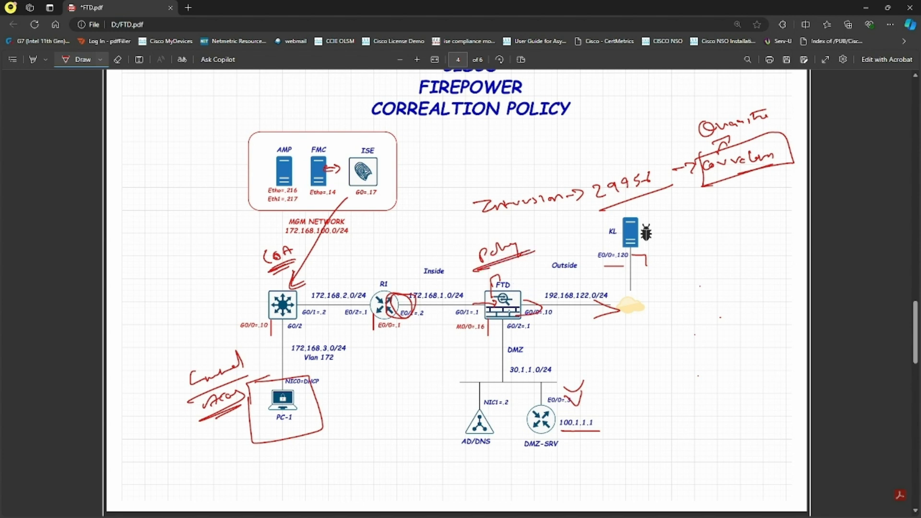
mouse_move(480, 305)
mouse_down()
mouse_move(483, 315)
mouse_move(499, 304)
mouse_move(489, 315)
mouse_up()
- Box and tick the Policy note, write 8.8.8.8, and draw arrows from FTD toward Outside
mouse_move(471, 243)
mouse_down()
mouse_move(528, 253)
mouse_move(462, 240)
mouse_up()
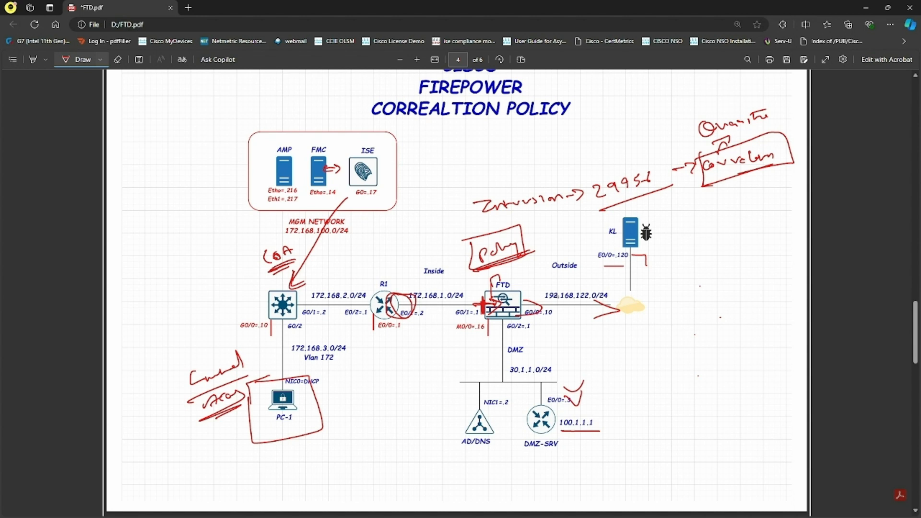
mouse_move(576, 279)
mouse_down()
mouse_move(601, 283)
mouse_move(606, 275)
mouse_up()
drag(495, 303, 535, 308)
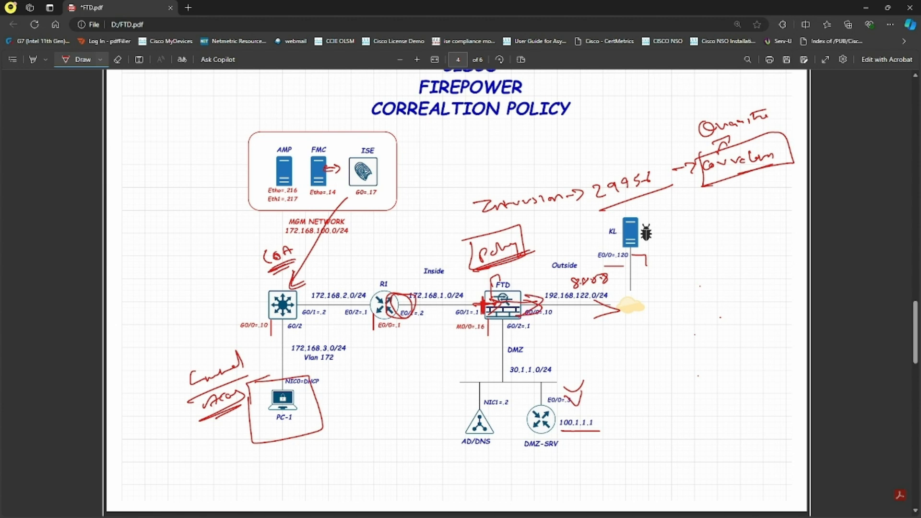
mouse_move(459, 257)
mouse_down()
mouse_move(466, 266)
mouse_move(474, 250)
mouse_up()
mouse_move(462, 279)
mouse_down()
mouse_move(461, 269)
mouse_move(480, 312)
mouse_move(447, 359)
mouse_up()
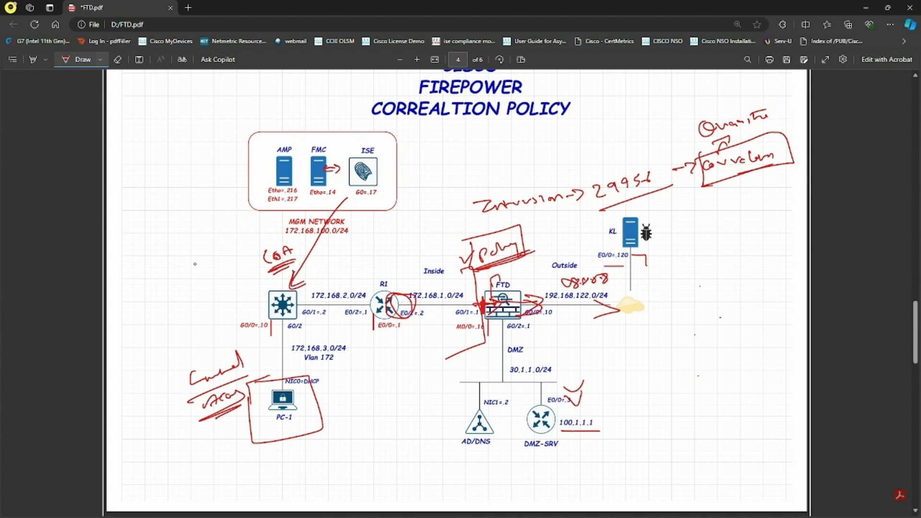
- Handwrite Dhcp, Dns, 100.1.1.1 and Deny in a column left of the switch
mouse_move(169, 239)
mouse_down()
mouse_move(178, 250)
mouse_move(210, 225)
mouse_up()
mouse_move(188, 261)
mouse_down()
mouse_move(189, 270)
mouse_move(216, 255)
mouse_up()
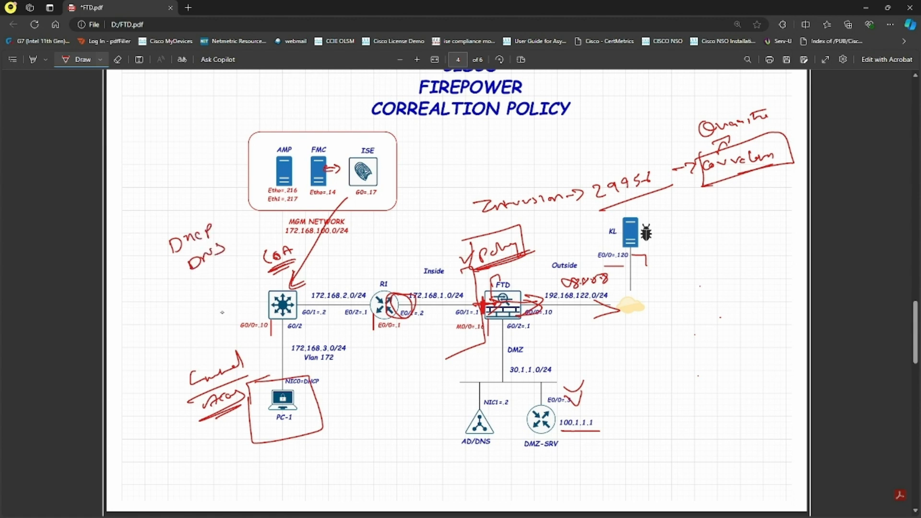
drag(185, 282, 186, 294)
drag(192, 286, 209, 284)
mouse_move(214, 279)
mouse_down()
mouse_move(217, 289)
mouse_move(220, 281)
mouse_up()
drag(223, 276, 234, 293)
mouse_move(247, 261)
mouse_down()
mouse_move(242, 273)
mouse_move(252, 262)
mouse_up()
drag(253, 266, 251, 260)
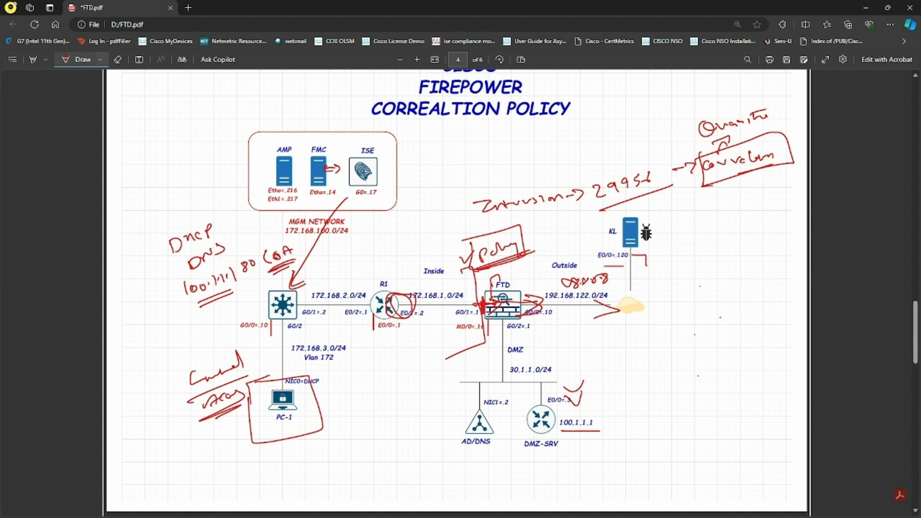
mouse_move(199, 318)
mouse_down()
mouse_move(199, 331)
mouse_move(236, 306)
mouse_up()
- Cross out PC-1's link to the switch and label the switch 'Sw'
mouse_move(285, 379)
mouse_down()
mouse_move(284, 340)
mouse_move(265, 355)
mouse_up()
drag(263, 347, 275, 351)
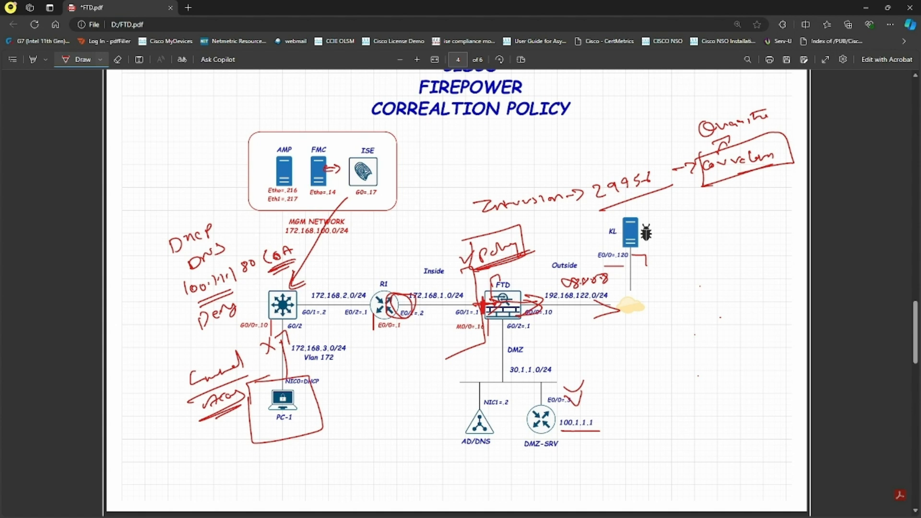
mouse_move(263, 288)
mouse_down()
mouse_move(258, 298)
mouse_move(279, 286)
mouse_move(285, 297)
mouse_up()
- Box 100.1.1.1 by DMZ-SRV with a tick, and darken the FMC–ISE arrow
mouse_move(559, 413)
mouse_down()
mouse_move(578, 434)
mouse_move(599, 405)
mouse_move(557, 402)
mouse_up()
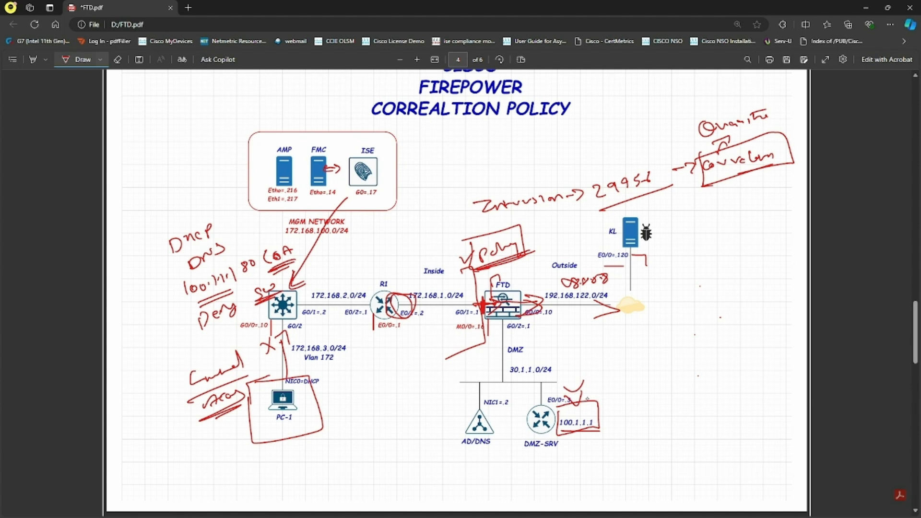
drag(575, 393, 599, 387)
drag(326, 169, 337, 173)
- Write and underline 'Full Access' above Control, and write 'Not' above Quarantine
drag(187, 370, 238, 348)
mouse_move(180, 340)
mouse_down()
mouse_move(191, 349)
mouse_move(200, 336)
mouse_move(224, 339)
mouse_up()
mouse_move(230, 331)
mouse_down()
mouse_move(244, 332)
mouse_move(240, 341)
mouse_up()
drag(201, 359, 241, 346)
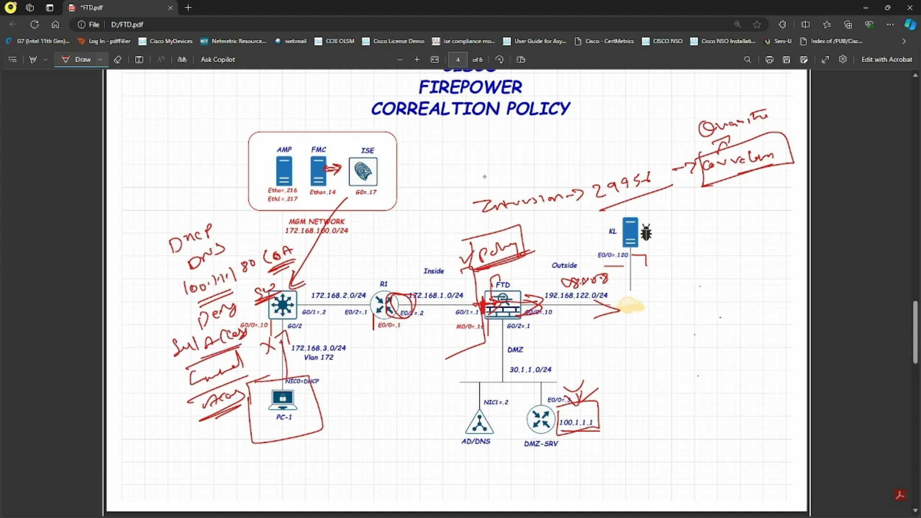
mouse_move(712, 114)
mouse_down()
mouse_move(739, 102)
mouse_move(718, 93)
mouse_up()
key(alt+Tab)
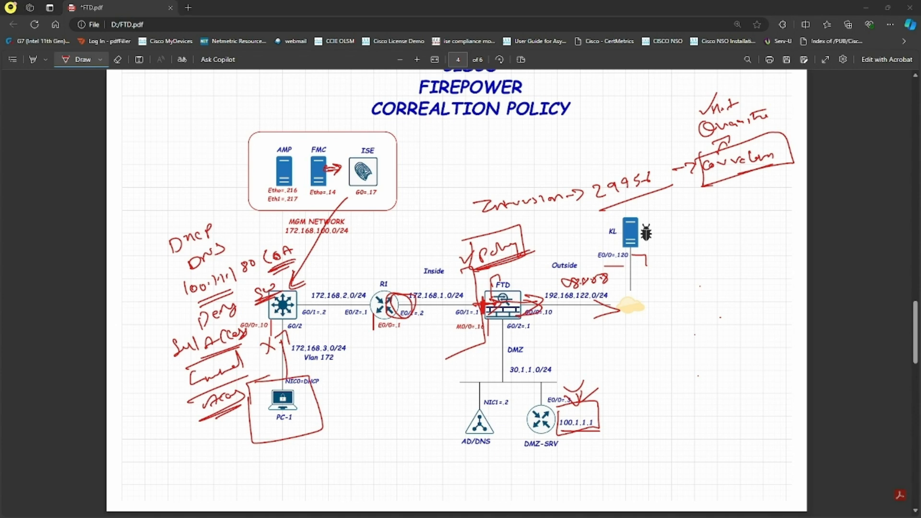